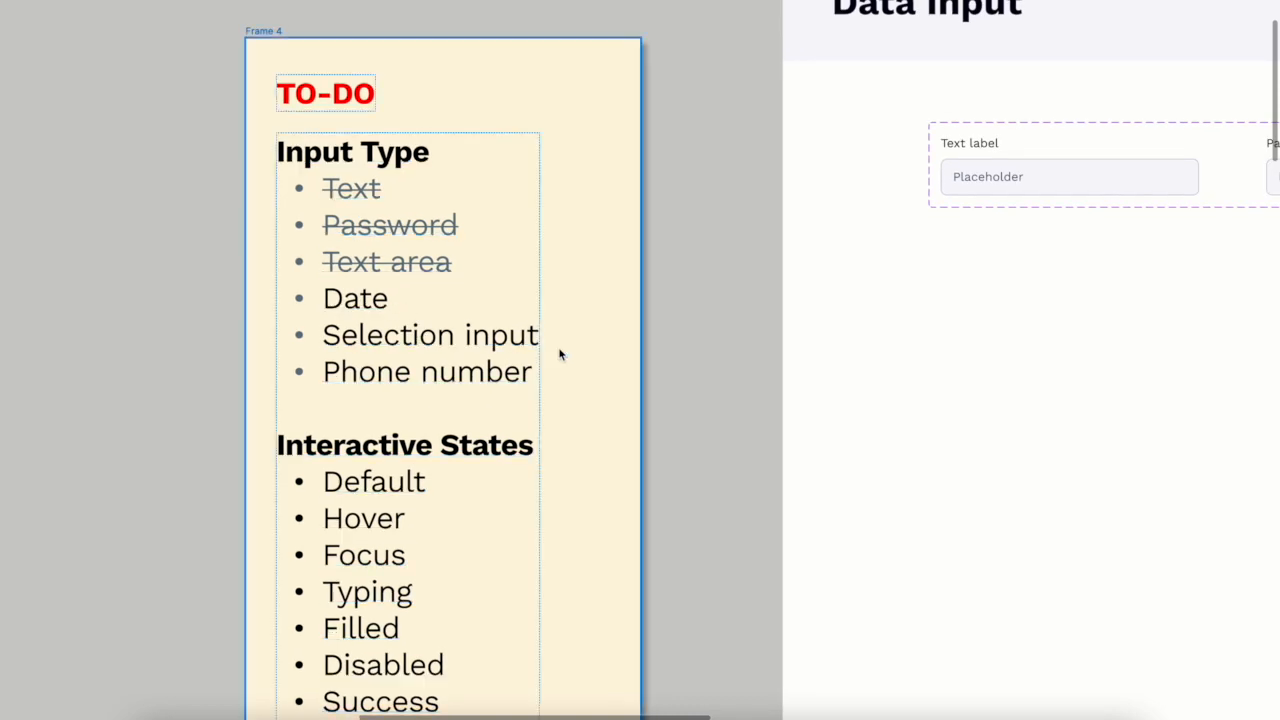
- Duplicate the Text variant in the .Base component set and set the copy's Input Type to Datepicker
scroll(557, 354, down, 5)
scroll(560, 355, right, 5)
scroll(560, 355, right, 2)
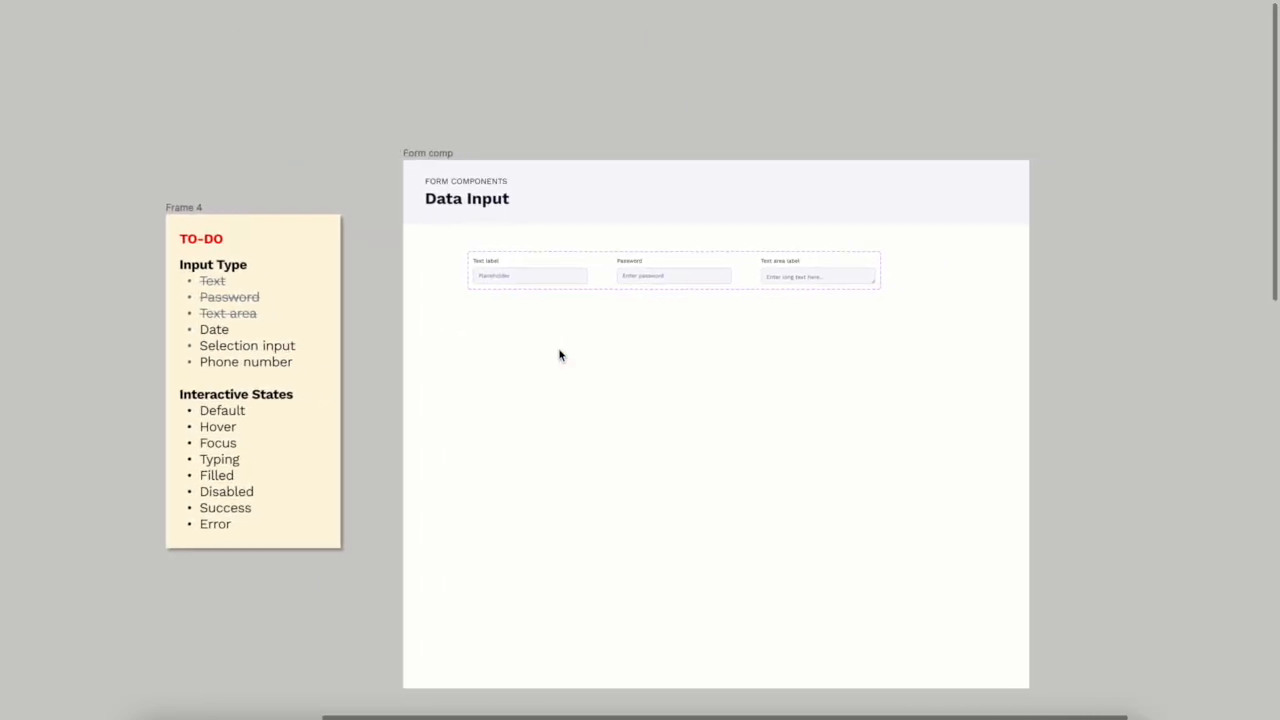
key(ctrl+backslash)
click(591, 262)
scroll(560, 265, up, 5)
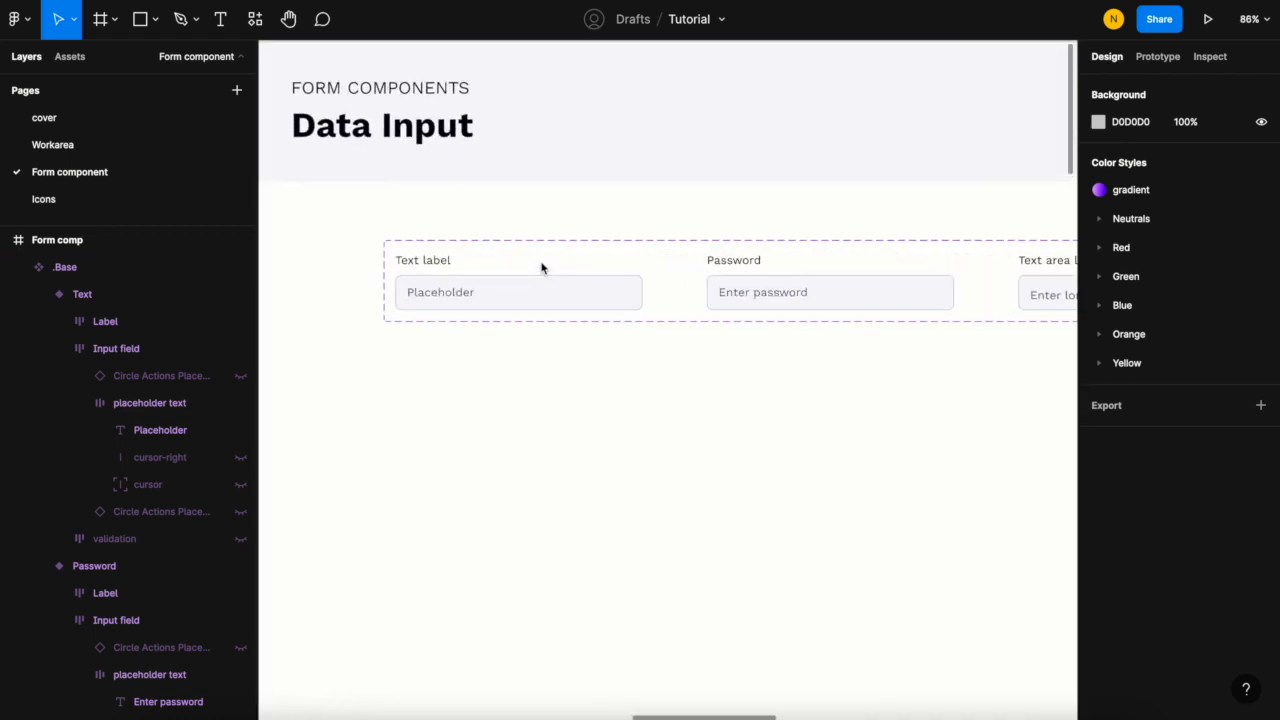
click(504, 288)
click(504, 288)
click(504, 288)
key(ctrl+d)
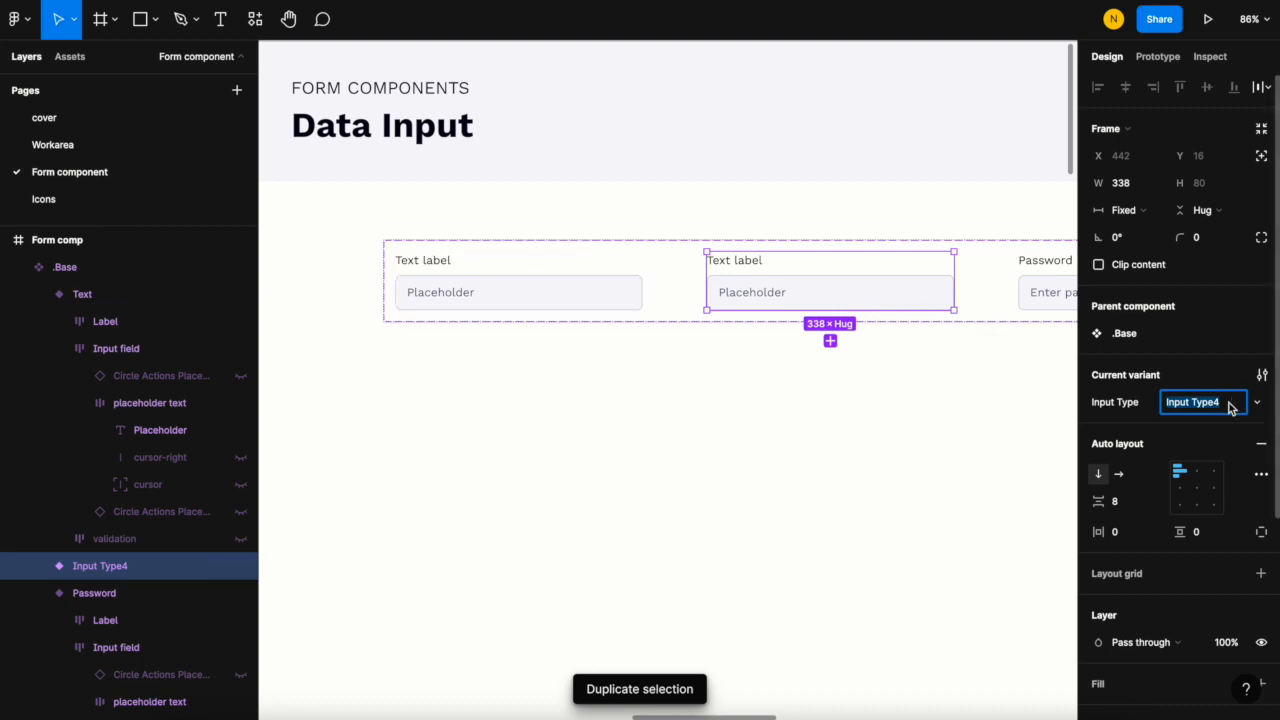
text(Datepick)
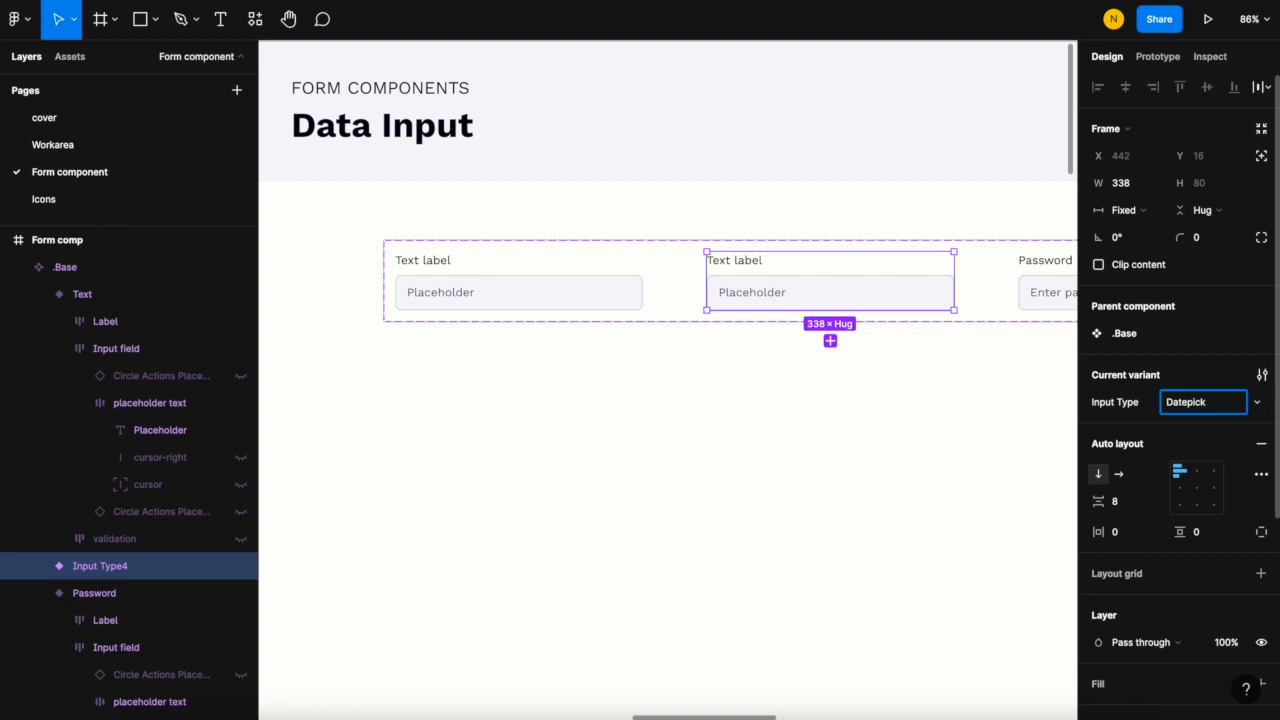
key(Return)
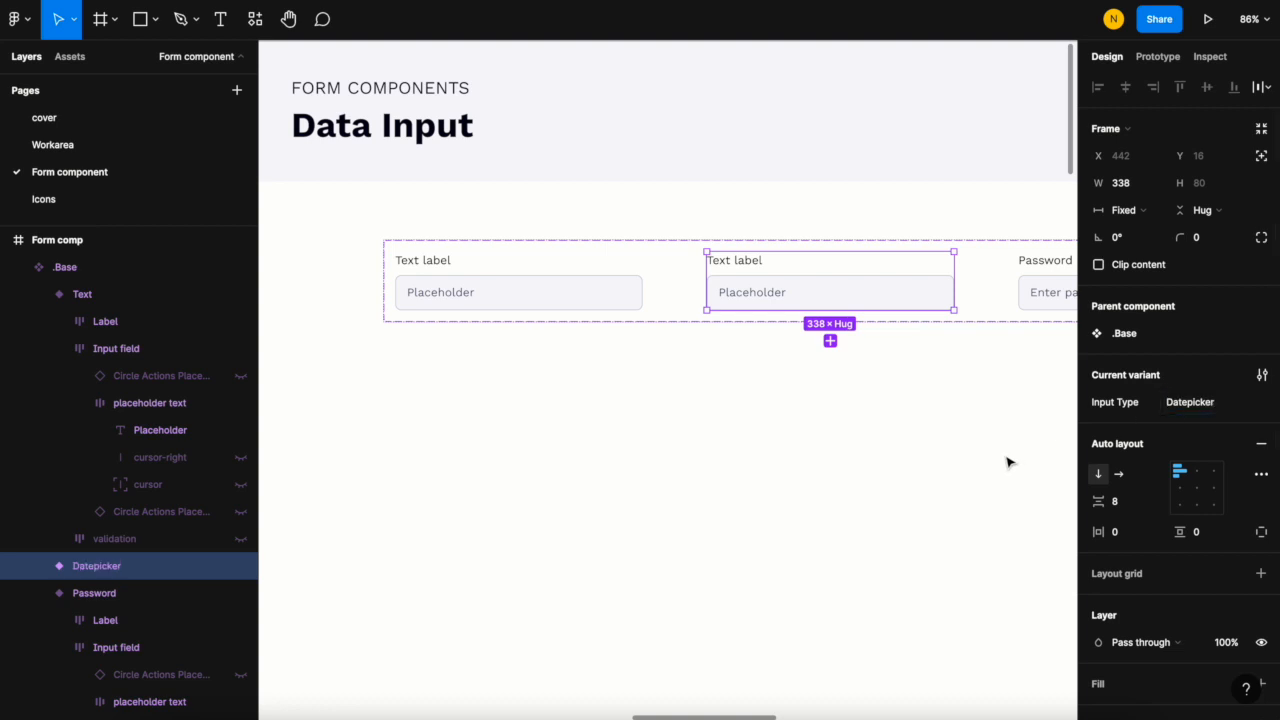
- Move the Datepicker variant to the end of the row, after the text area variant
scroll(1006, 460, right, 5)
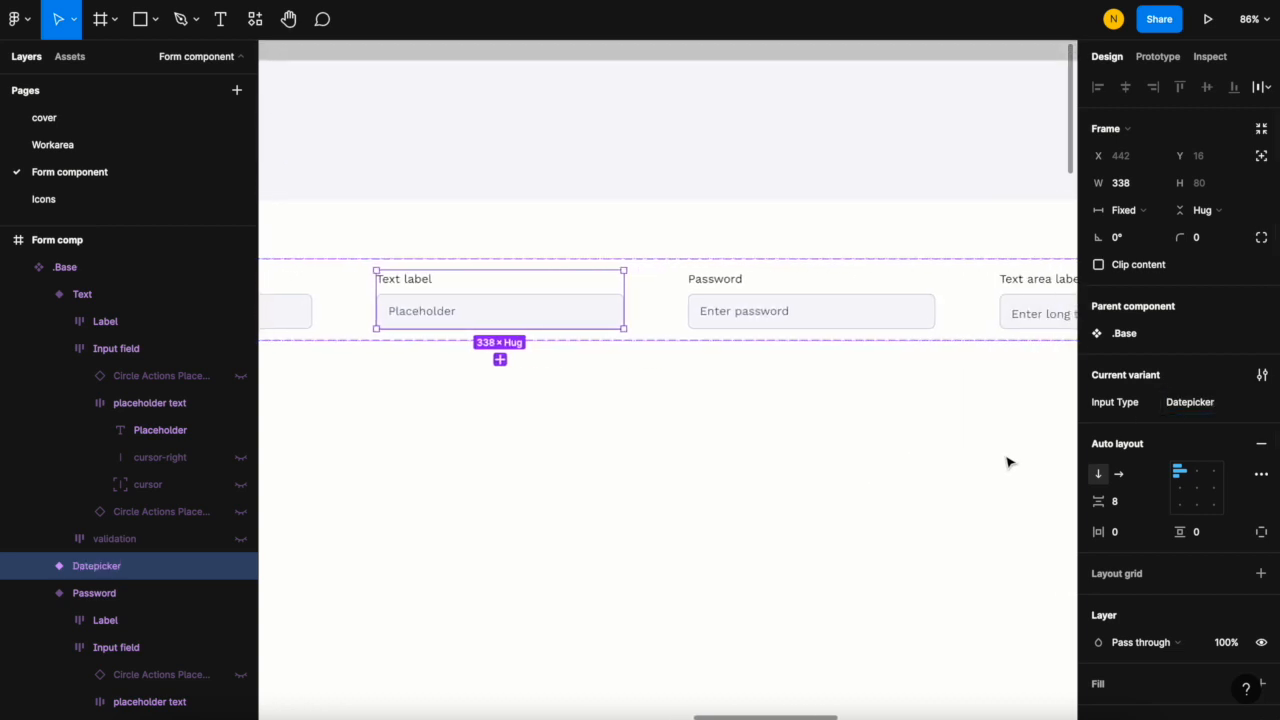
key(Right)
key(Right)
scroll(1006, 460, right, 10)
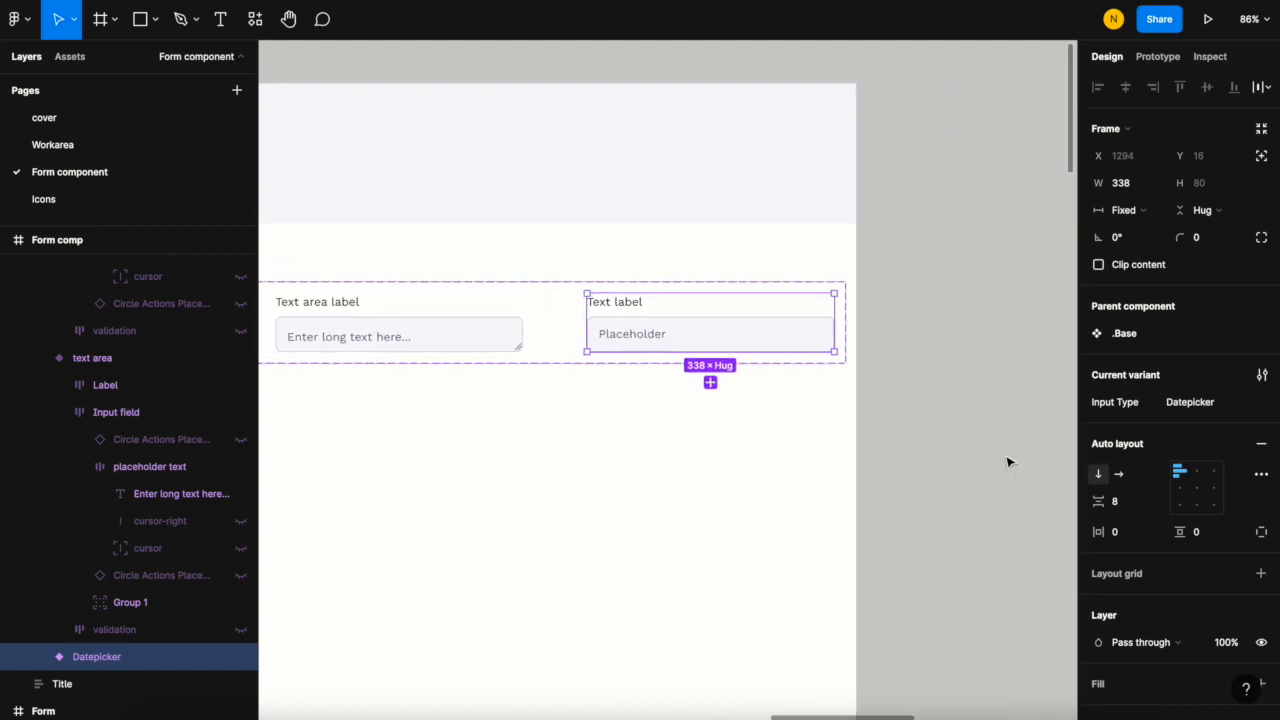
- Widen the Form comp frame to about 2842 px to leave more room beside the component set
scroll(769, 340, up, 3)
scroll(740, 347, up, 2)
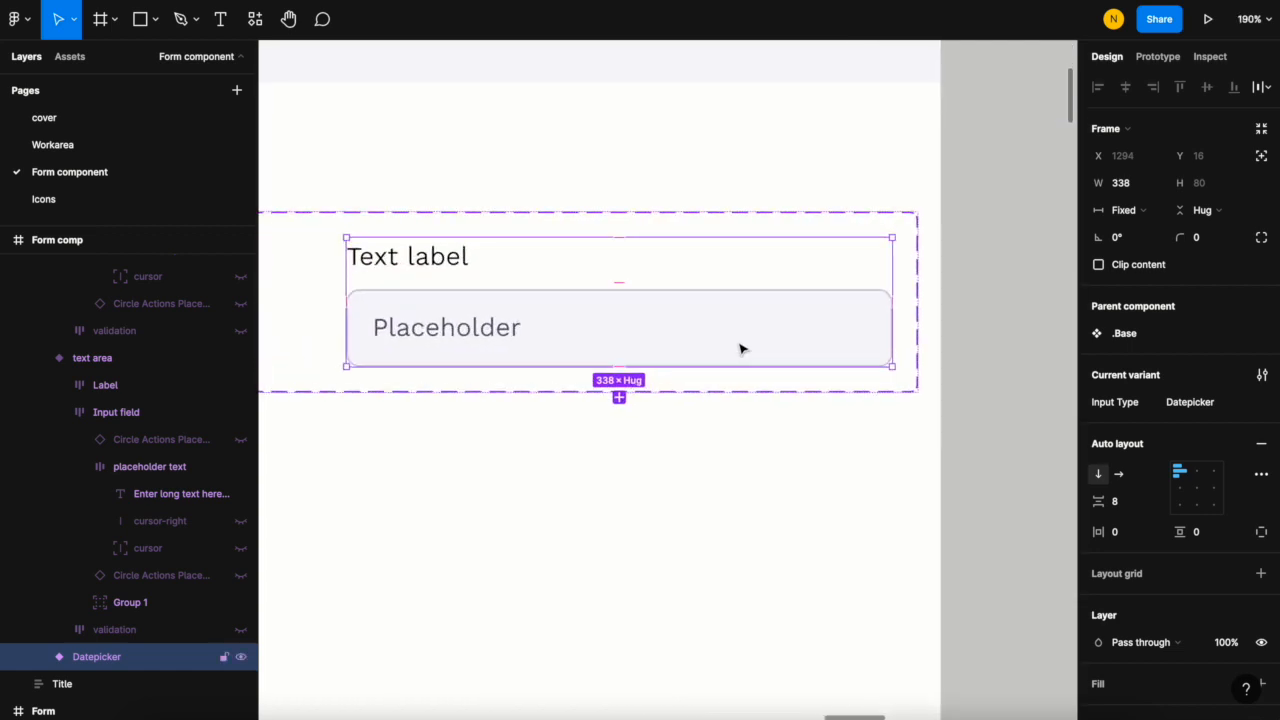
scroll(740, 347, down, 5)
scroll(740, 347, down, 5)
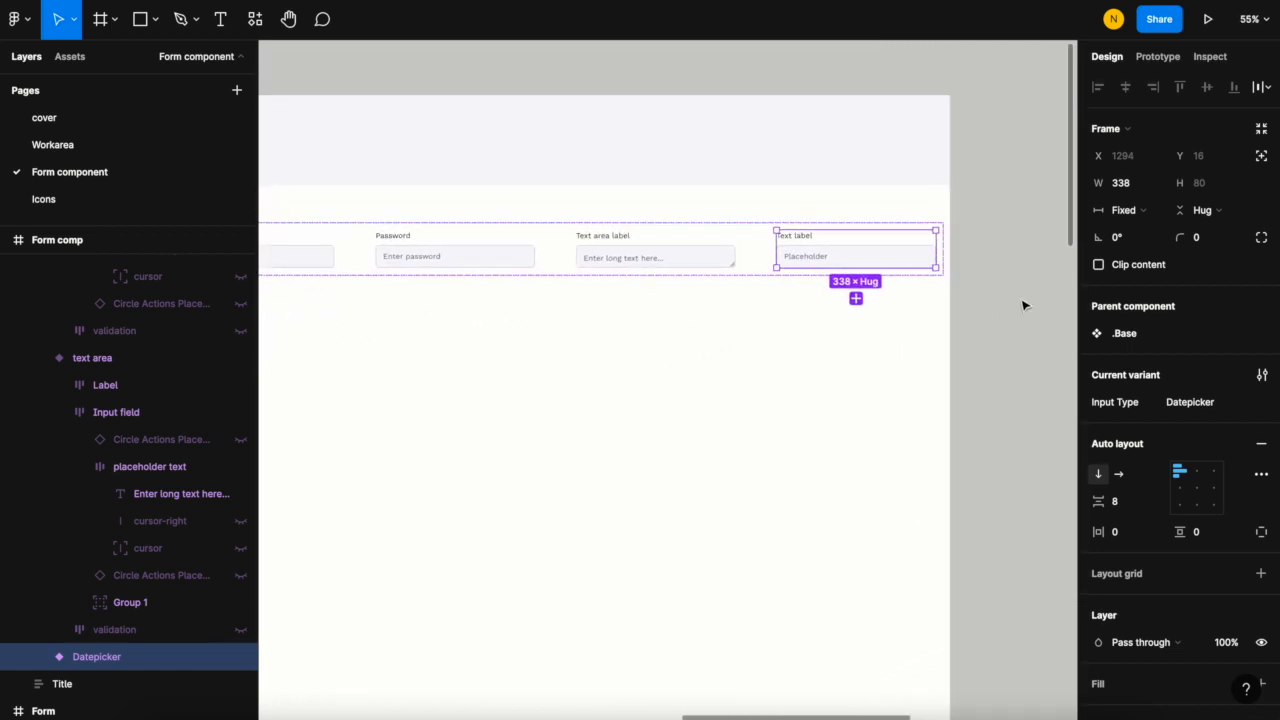
click(1011, 331)
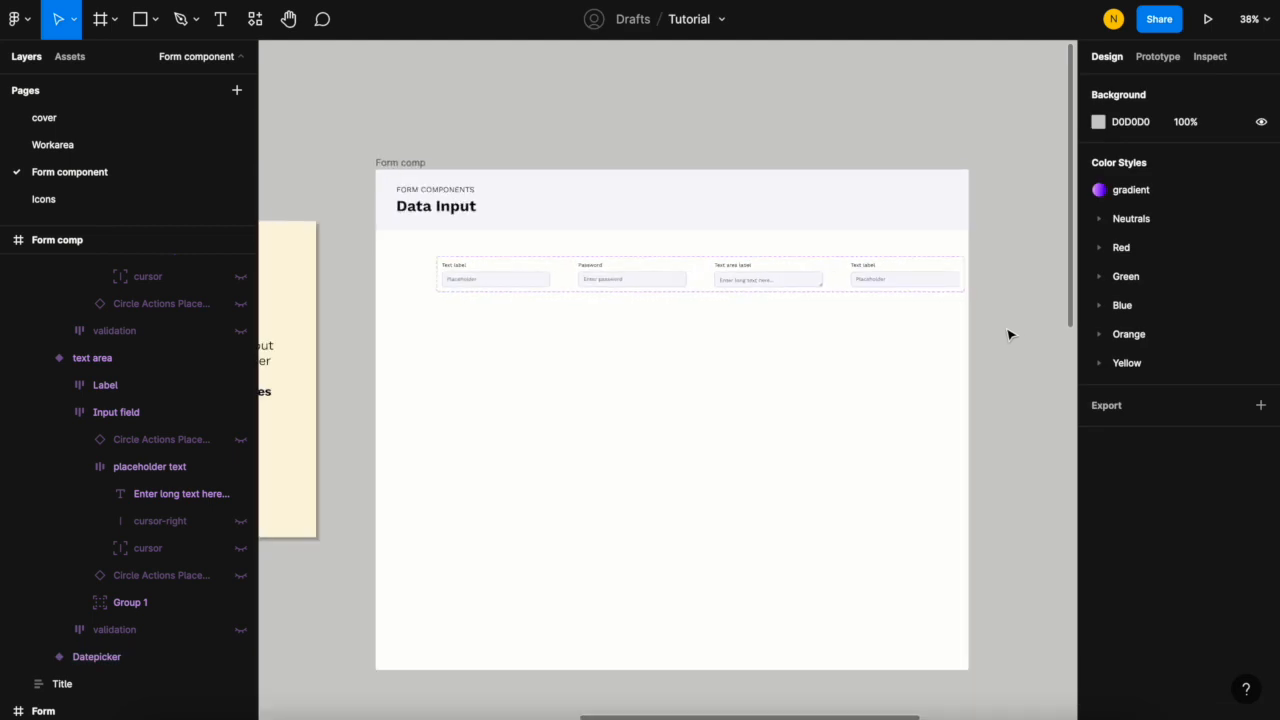
click(401, 162)
mouse_move(966, 497)
mouse_down()
mouse_move(1094, 486)
mouse_move(990, 497)
mouse_up()
- Change the Datepicker variant's label text to "Date Picker"
scroll(664, 345, up, 5)
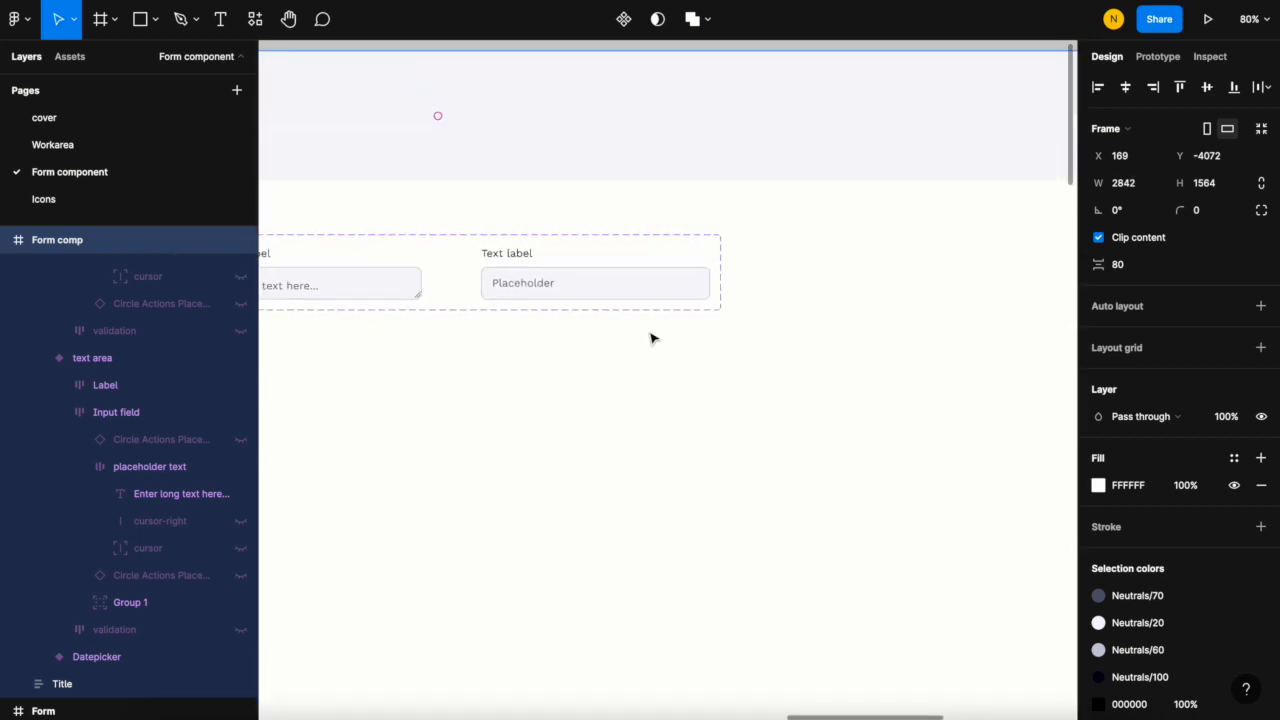
click(600, 294)
scroll(600, 294, up, 8)
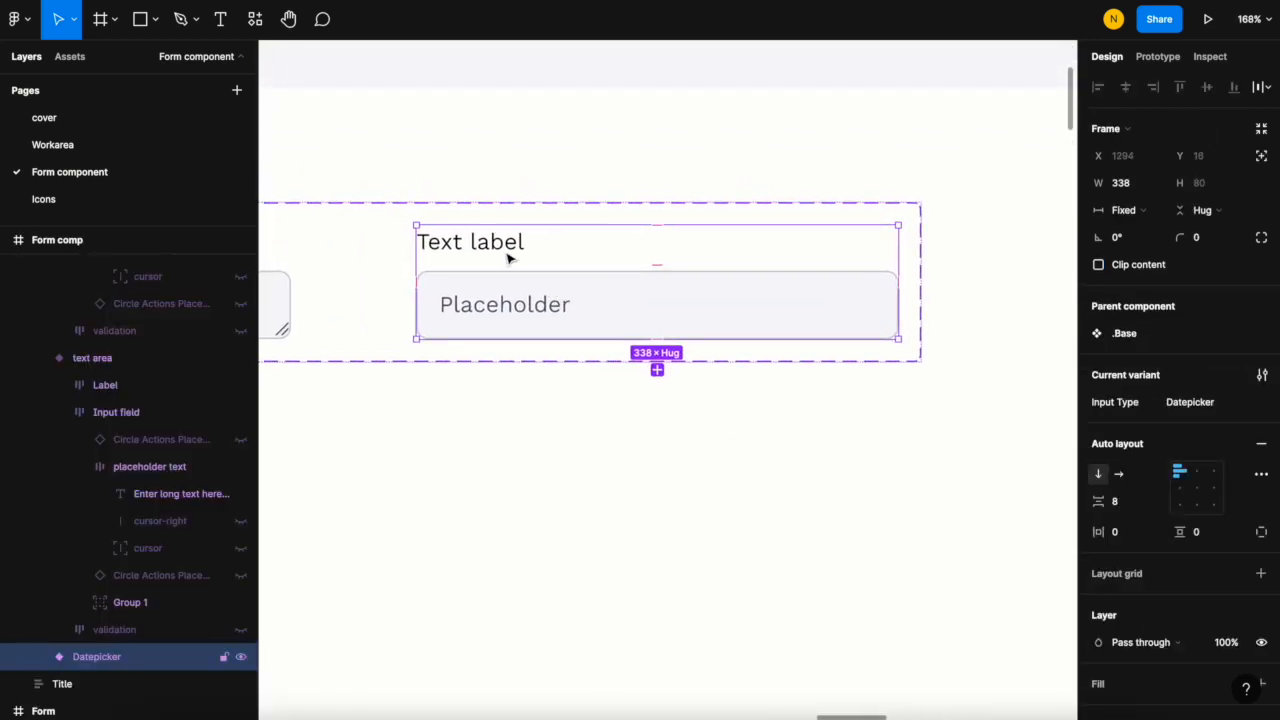
double_click(506, 256)
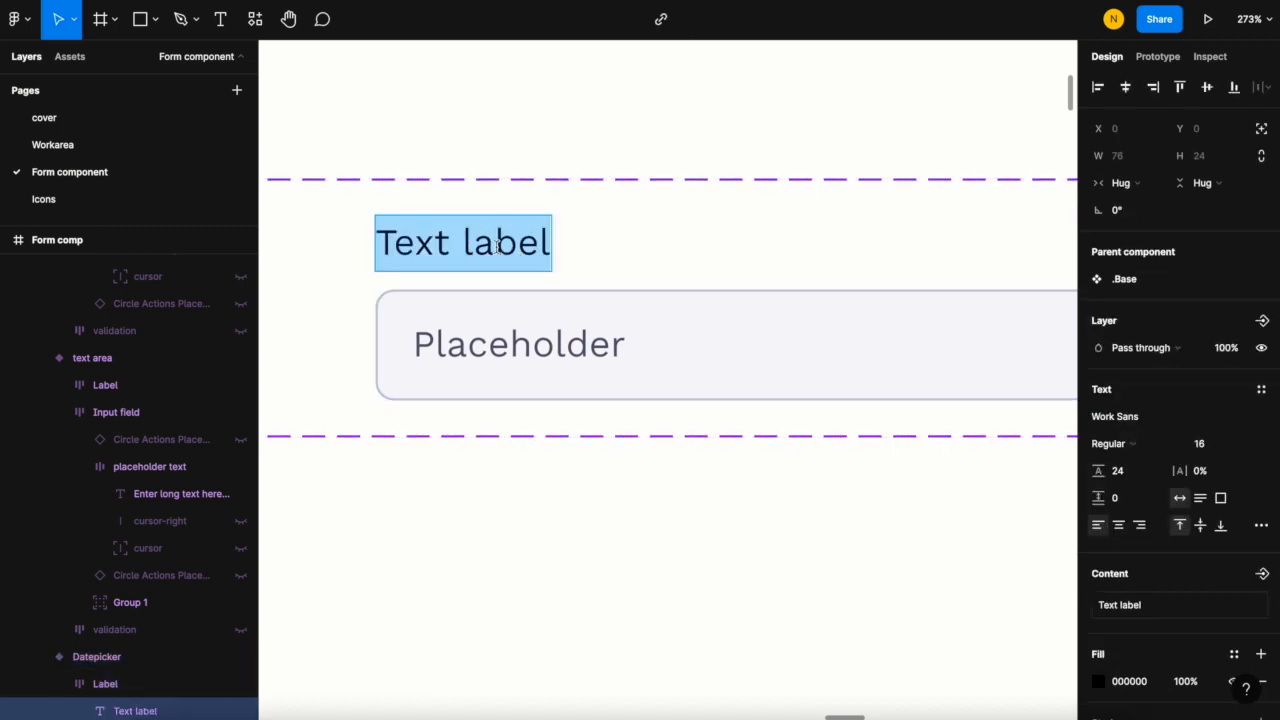
text(Date Pi)
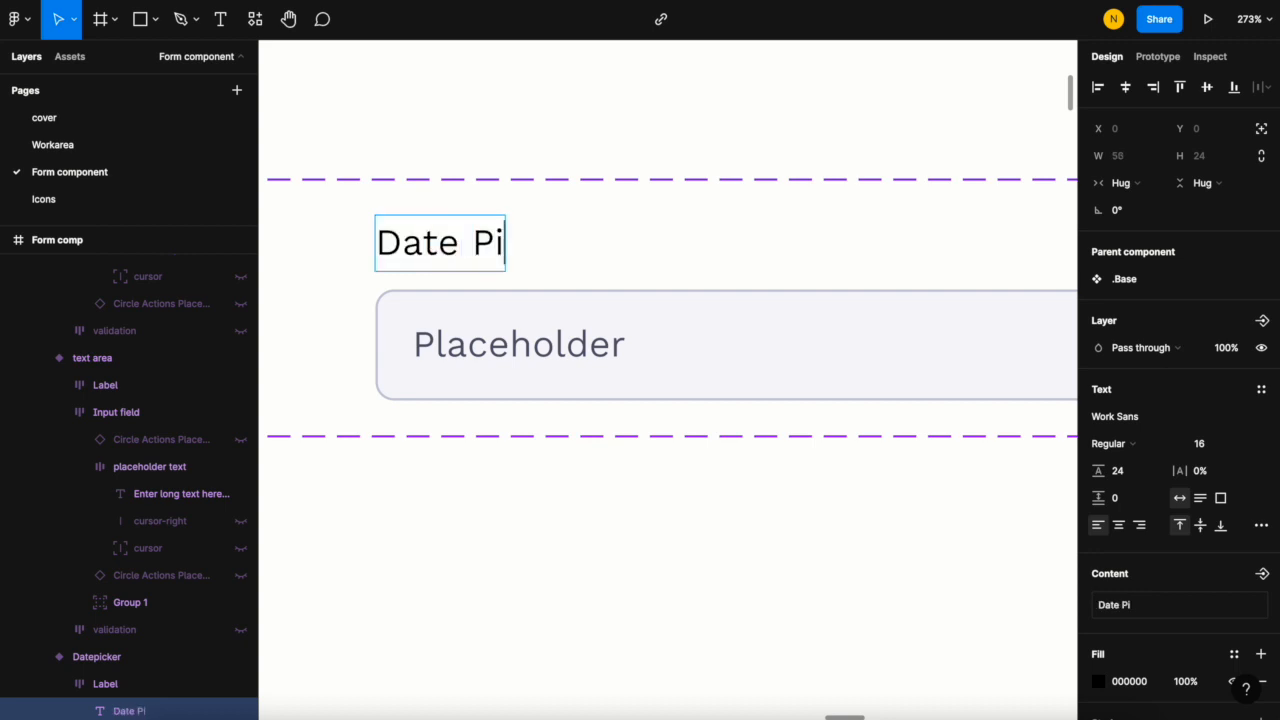
text(cker)
- Replace the Datepicker variant's placeholder text with "DD/MM/YYYY"
double_click(494, 344)
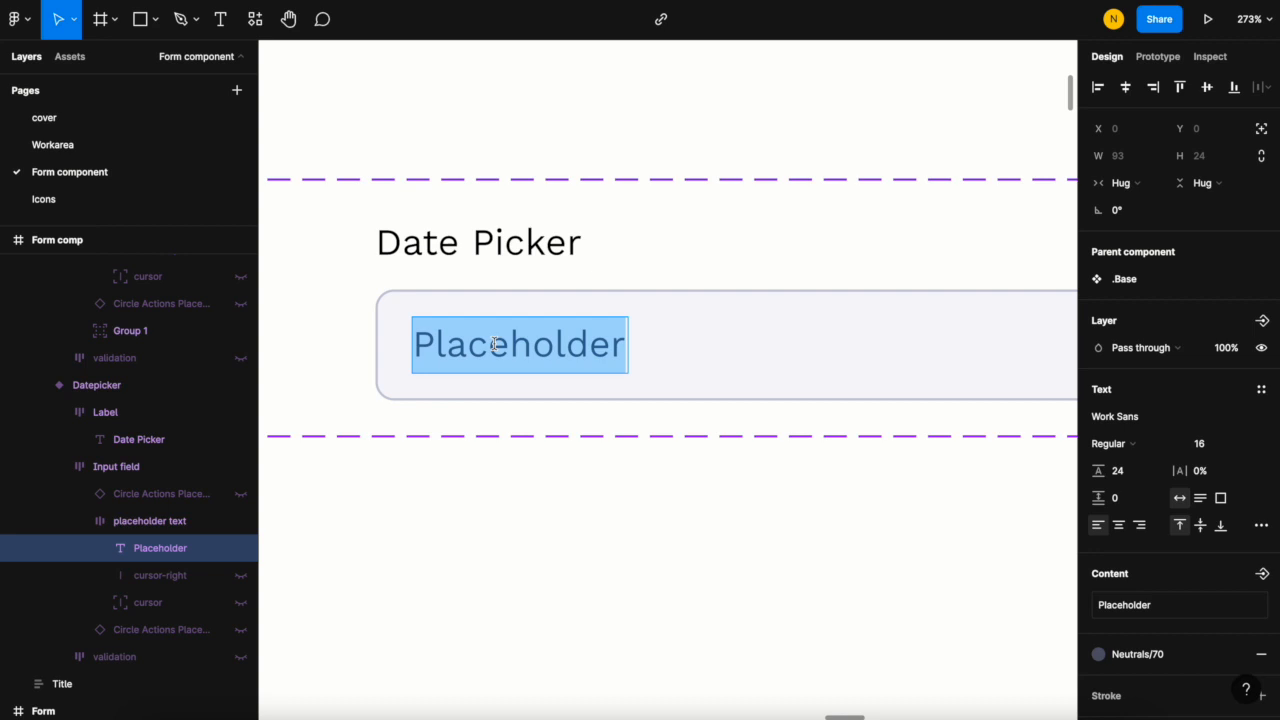
text(DD/)
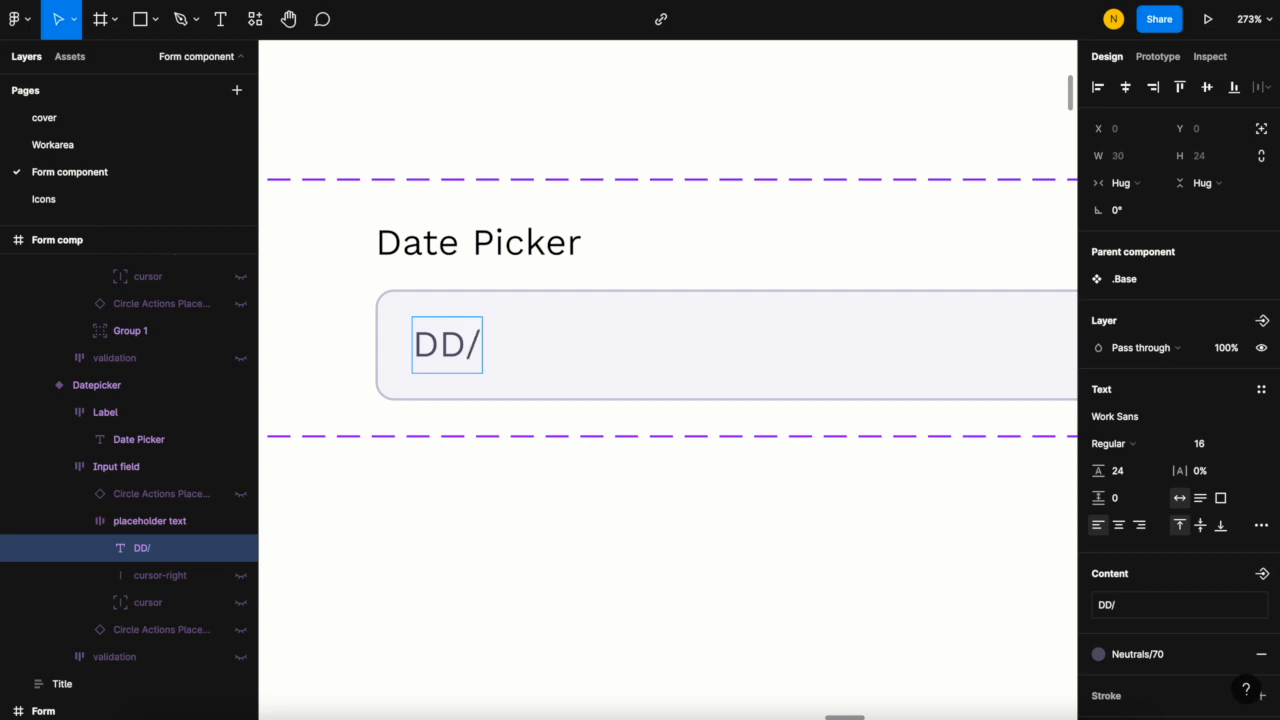
text(MM/)
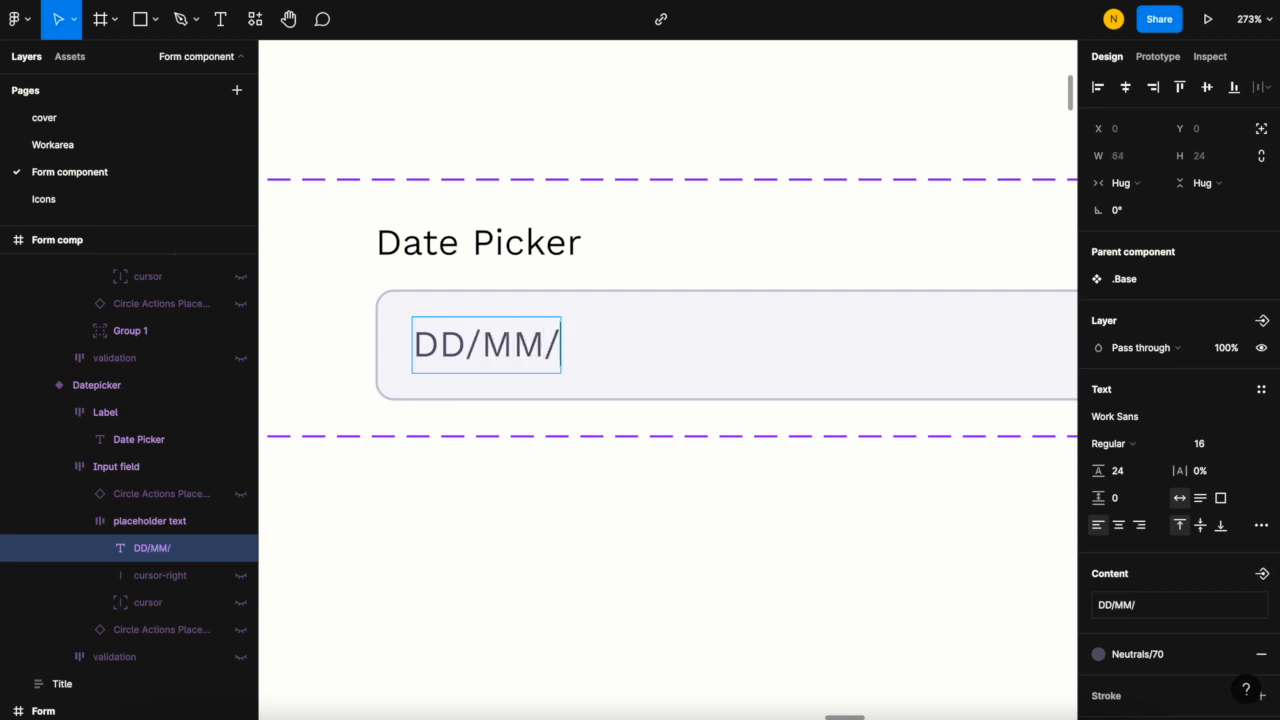
text(YYYY)
scroll(489, 397, down, 5)
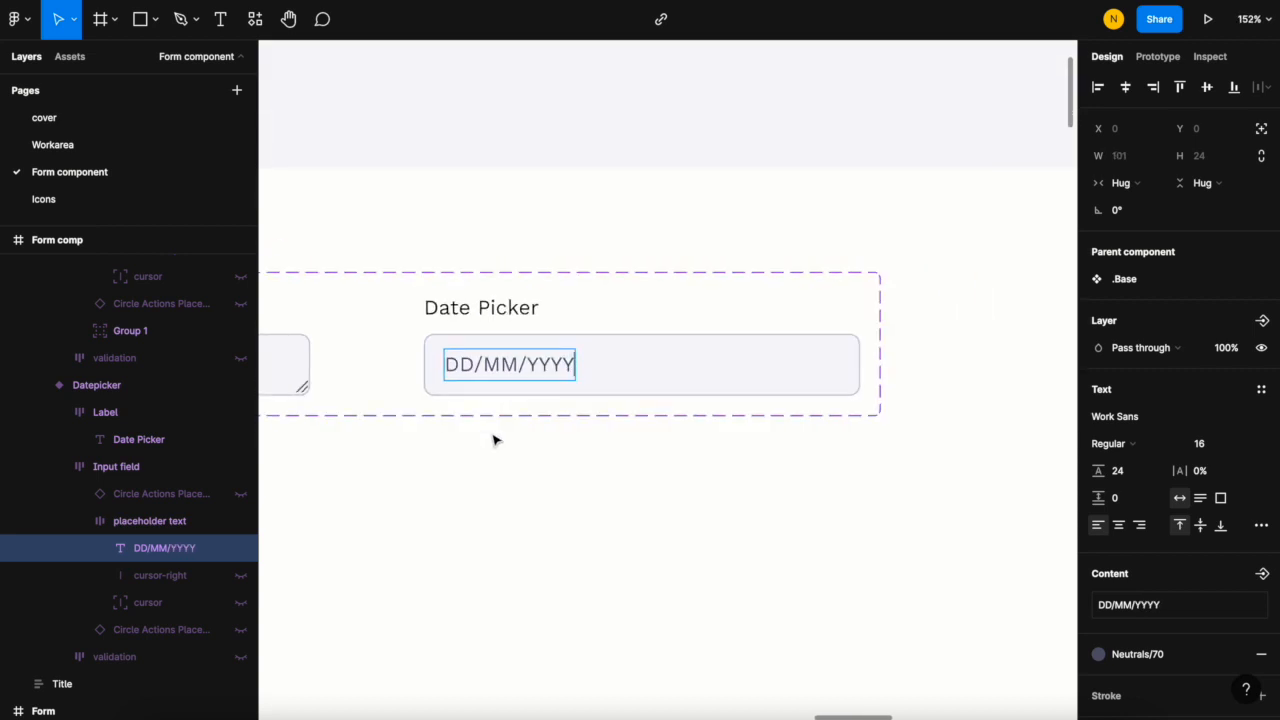
key(Escape)
- Apply the Neutrals/60 color style to the DD/MM/YYYY placeholder text
scroll(476, 377, up, 5)
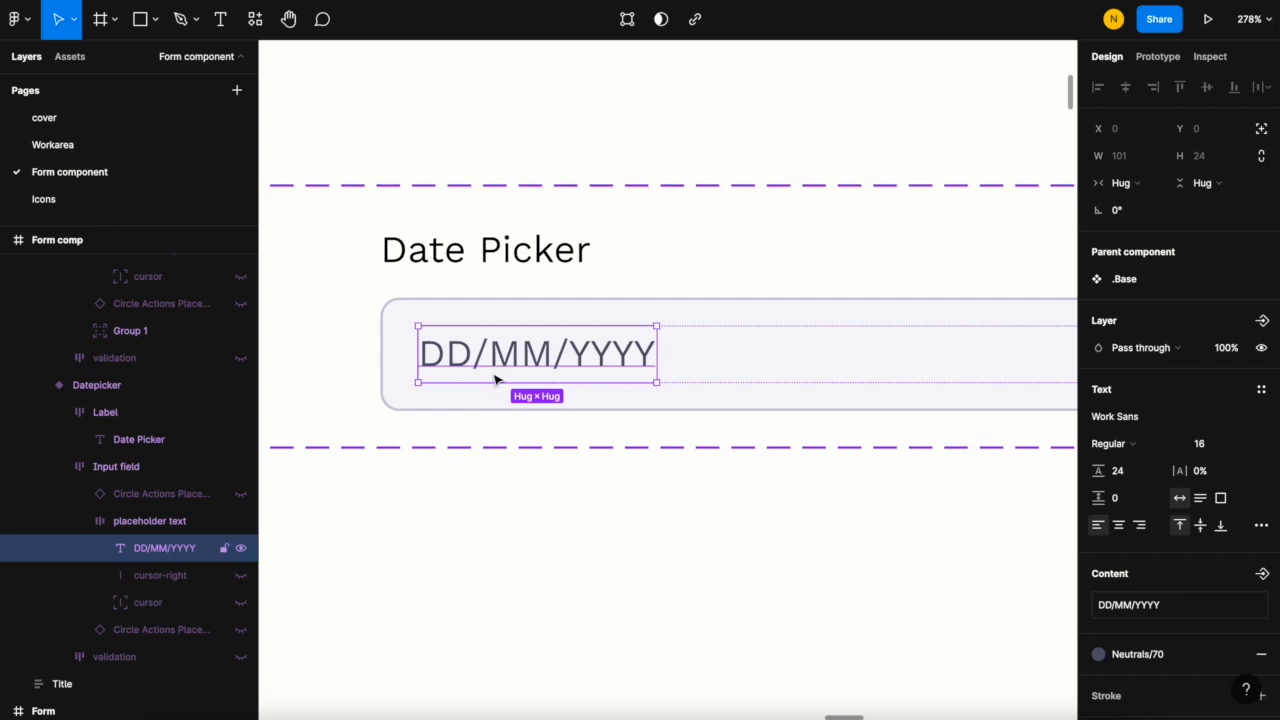
scroll(494, 377, down, 3)
scroll(494, 377, left, 3)
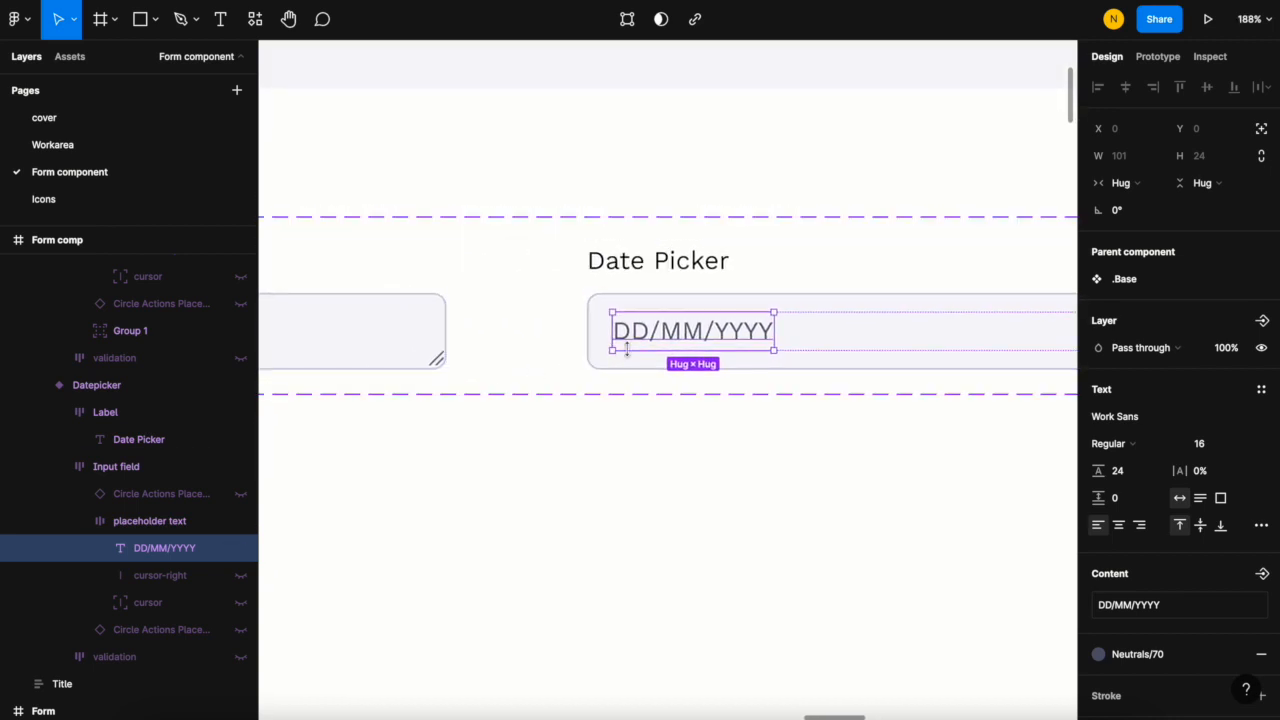
scroll(627, 349, left, 2)
scroll(629, 352, down, 1)
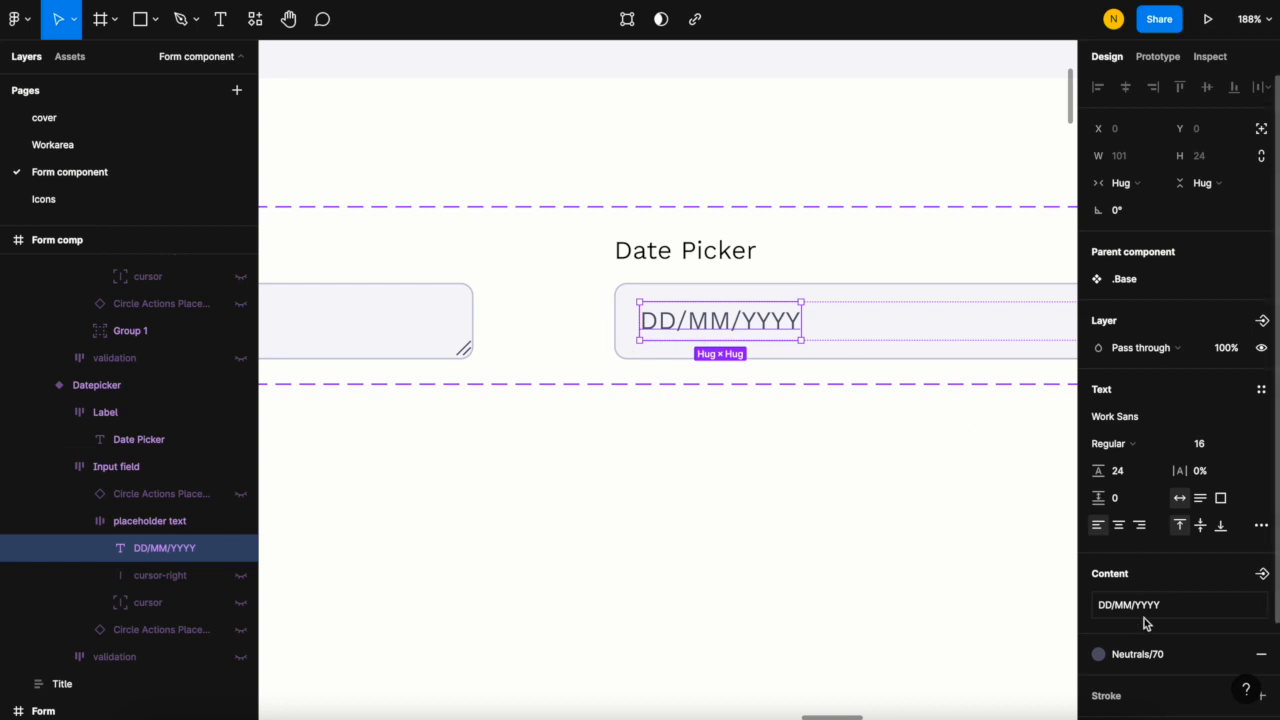
scroll(1143, 640, down, 3)
click(1148, 537)
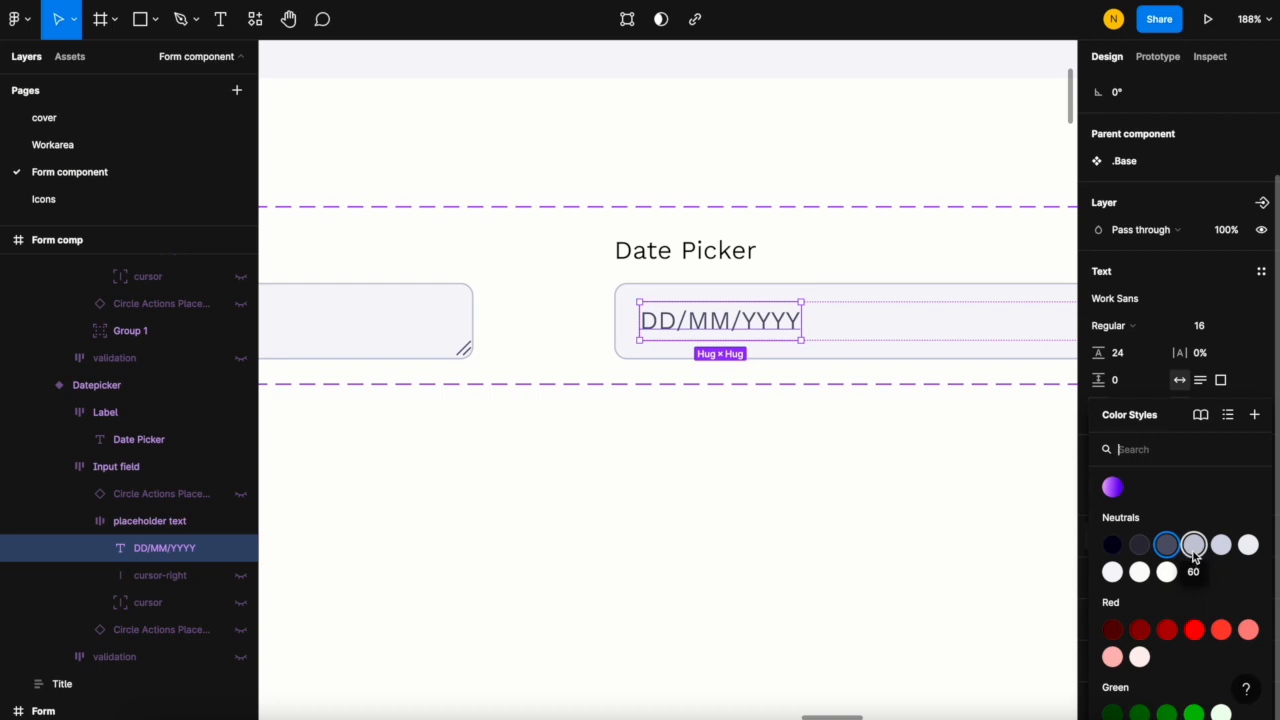
click(1193, 545)
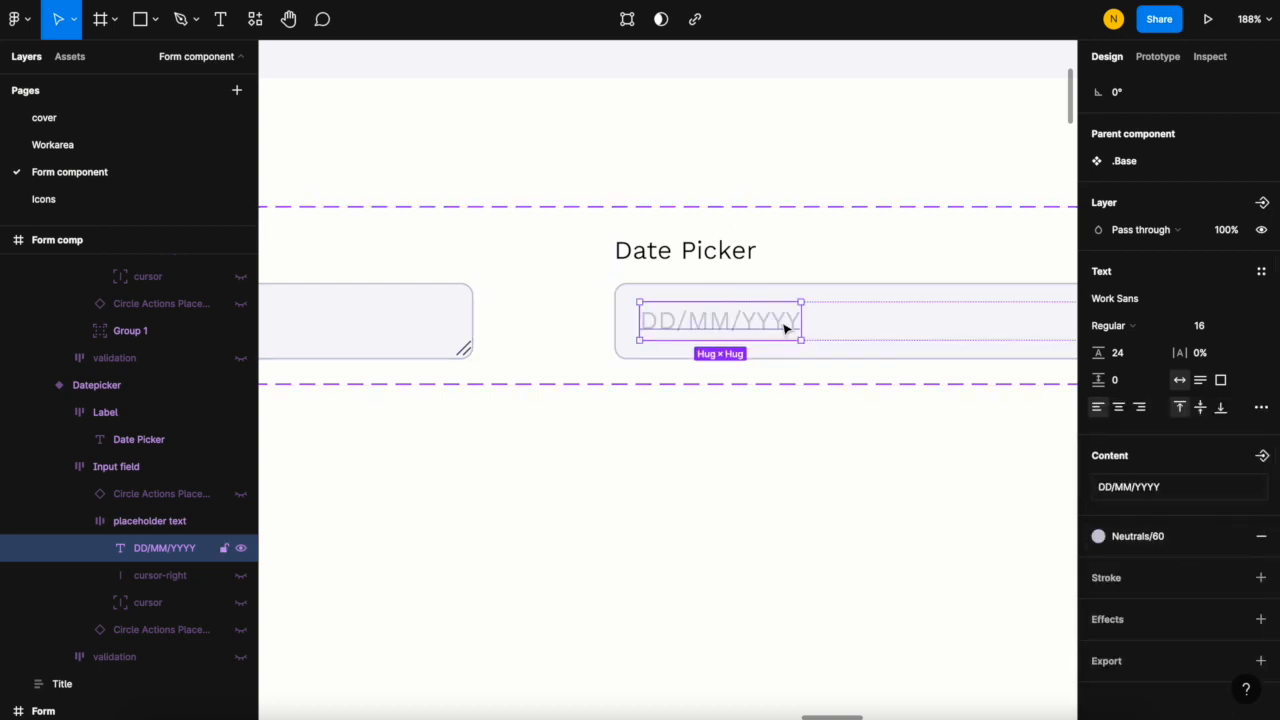
scroll(785, 329, left, 3)
scroll(785, 329, left, 2)
scroll(786, 329, right, 2)
scroll(870, 355, up, 3)
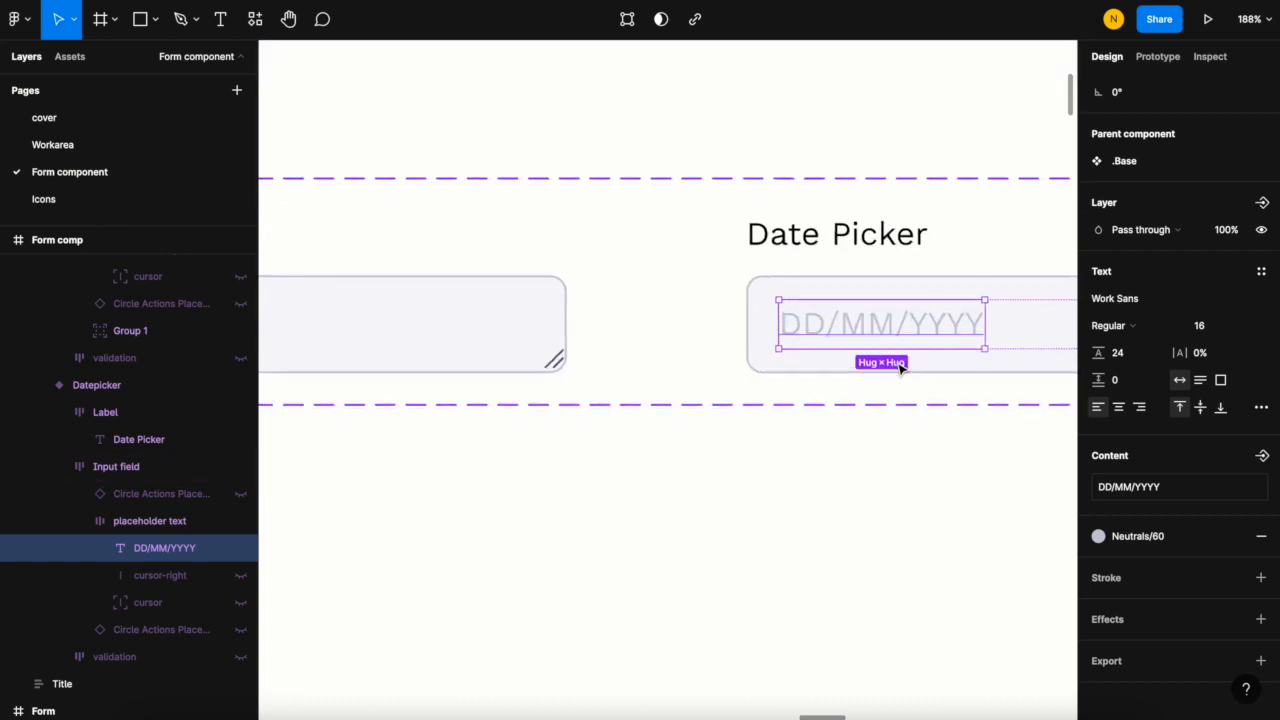
- Apply the Neutrals/60 color style to the placeholder texts of the Text, Password and text area variants together
scroll(900, 370, down, 5)
click(750, 355)
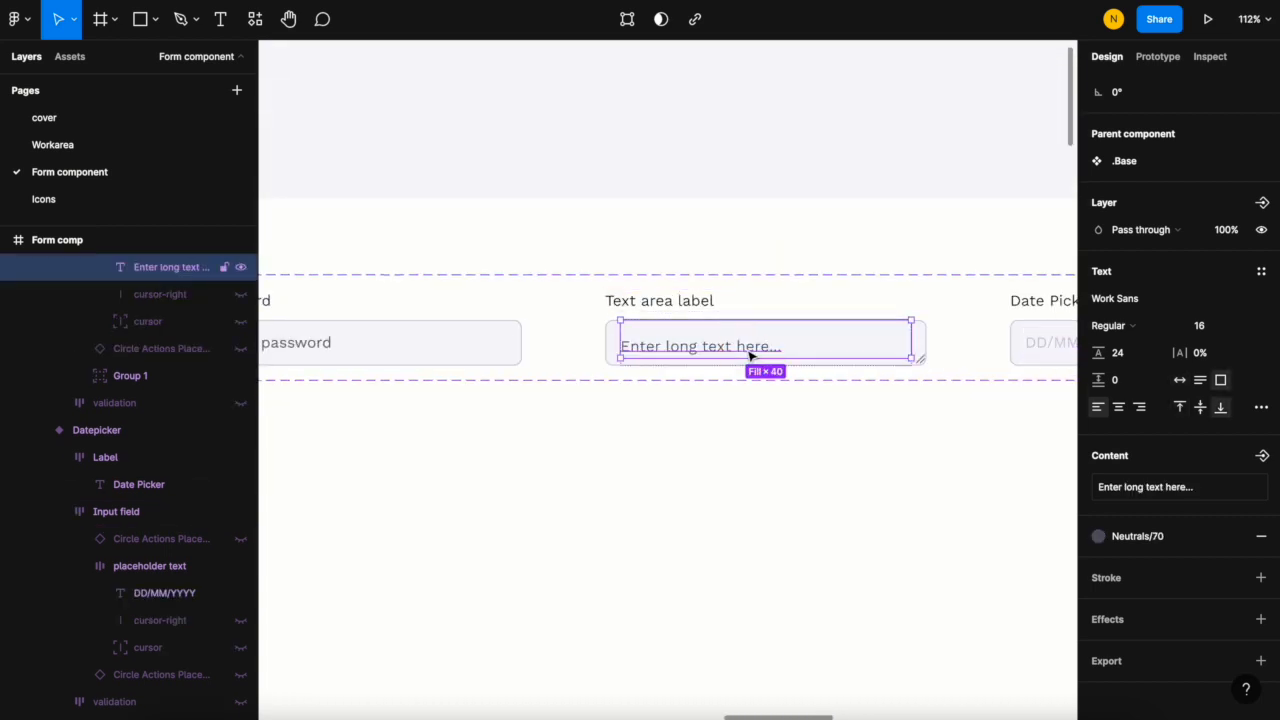
scroll(750, 355, up, 2)
scroll(750, 355, left, 5)
click(794, 334)
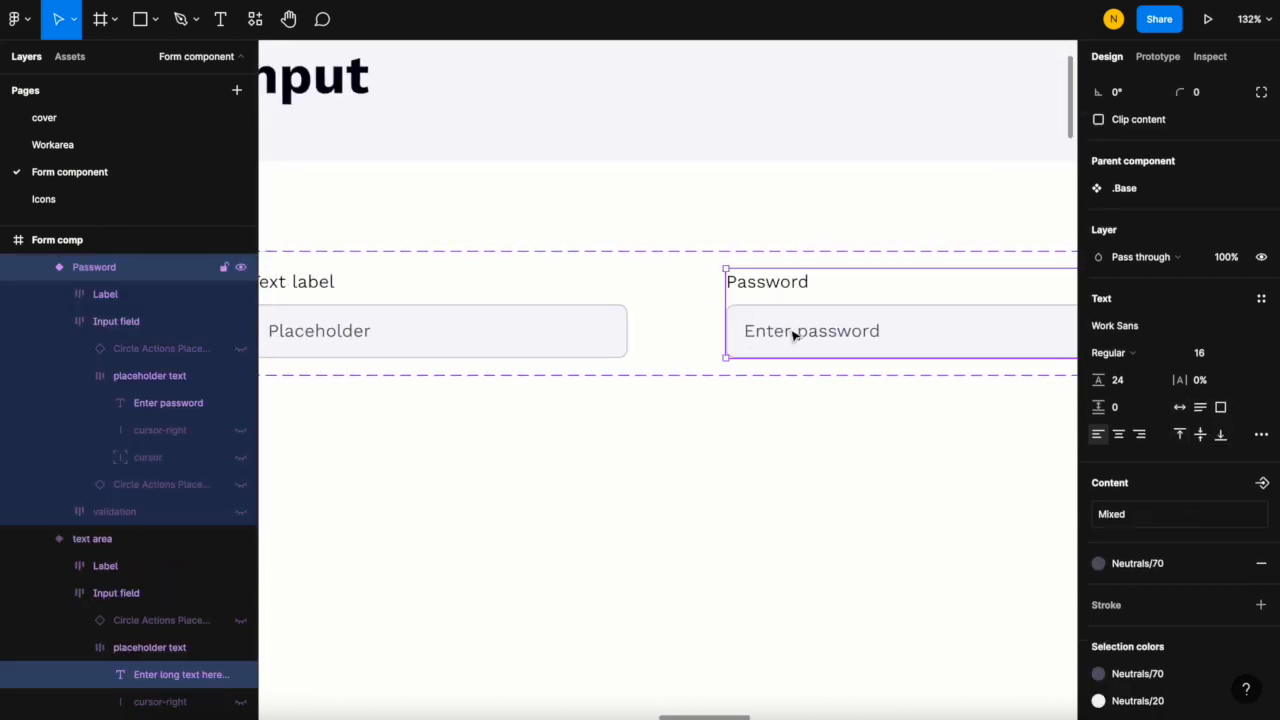
ctrl+click(794, 335)
scroll(793, 335, right, 5)
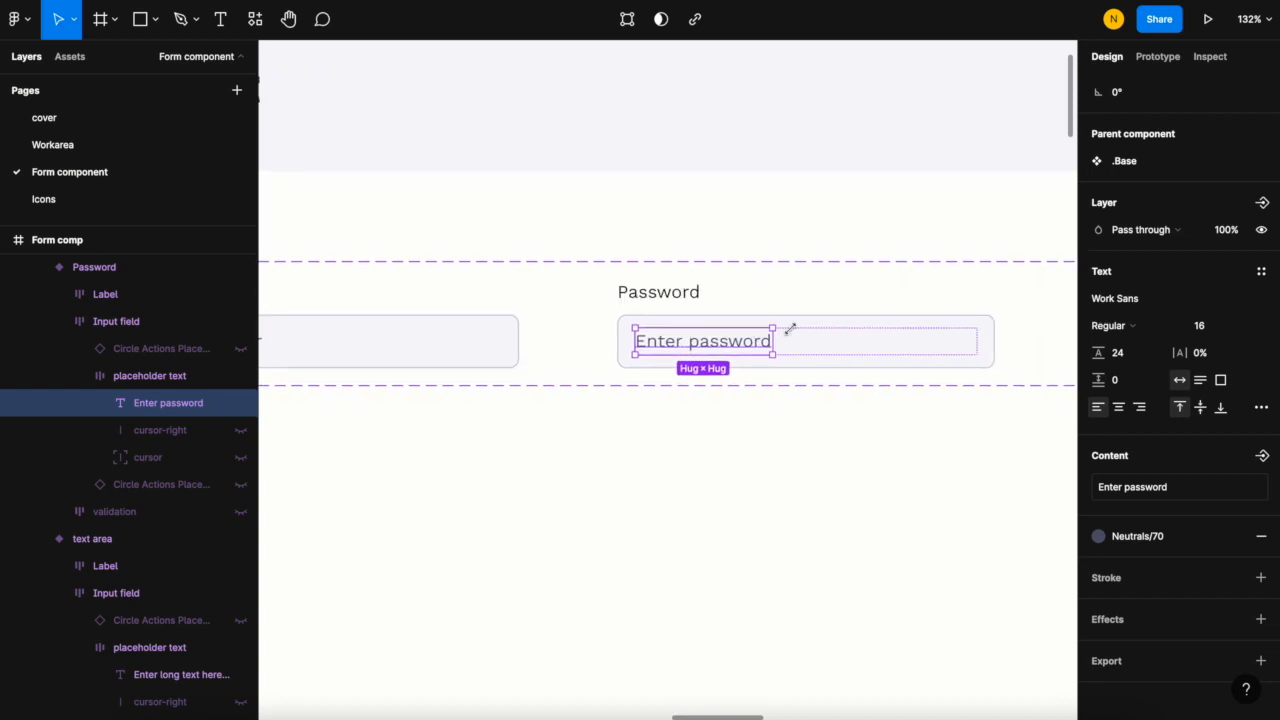
shift+click(746, 349)
scroll(748, 352, left, 5)
scroll(748, 352, left, 5)
scroll(750, 350, right, 5)
shift+click(366, 372)
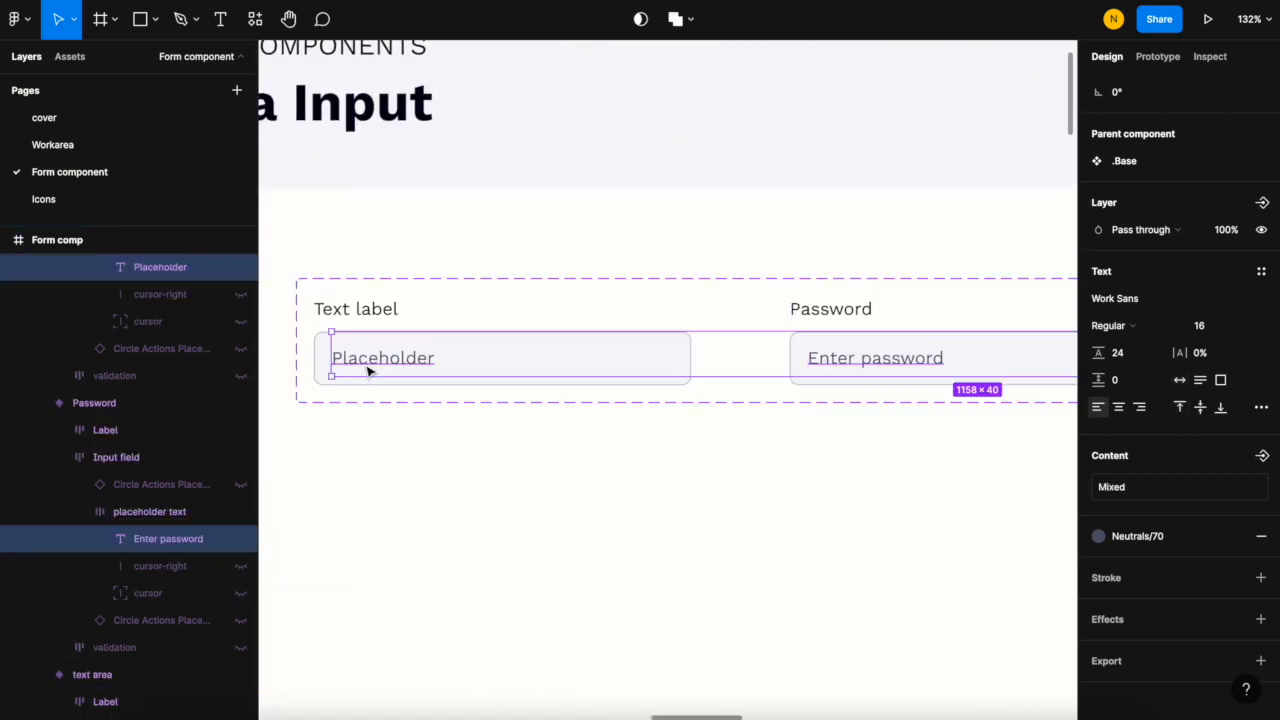
scroll(366, 369, right, 10)
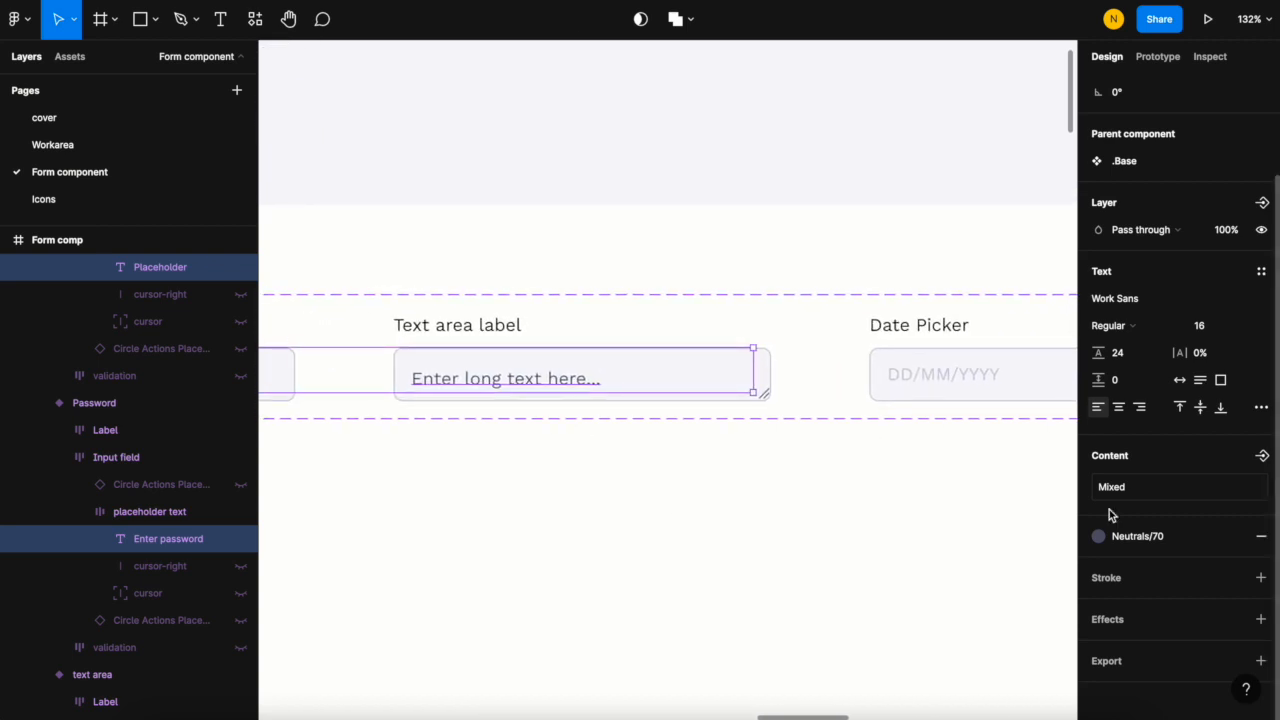
click(1166, 540)
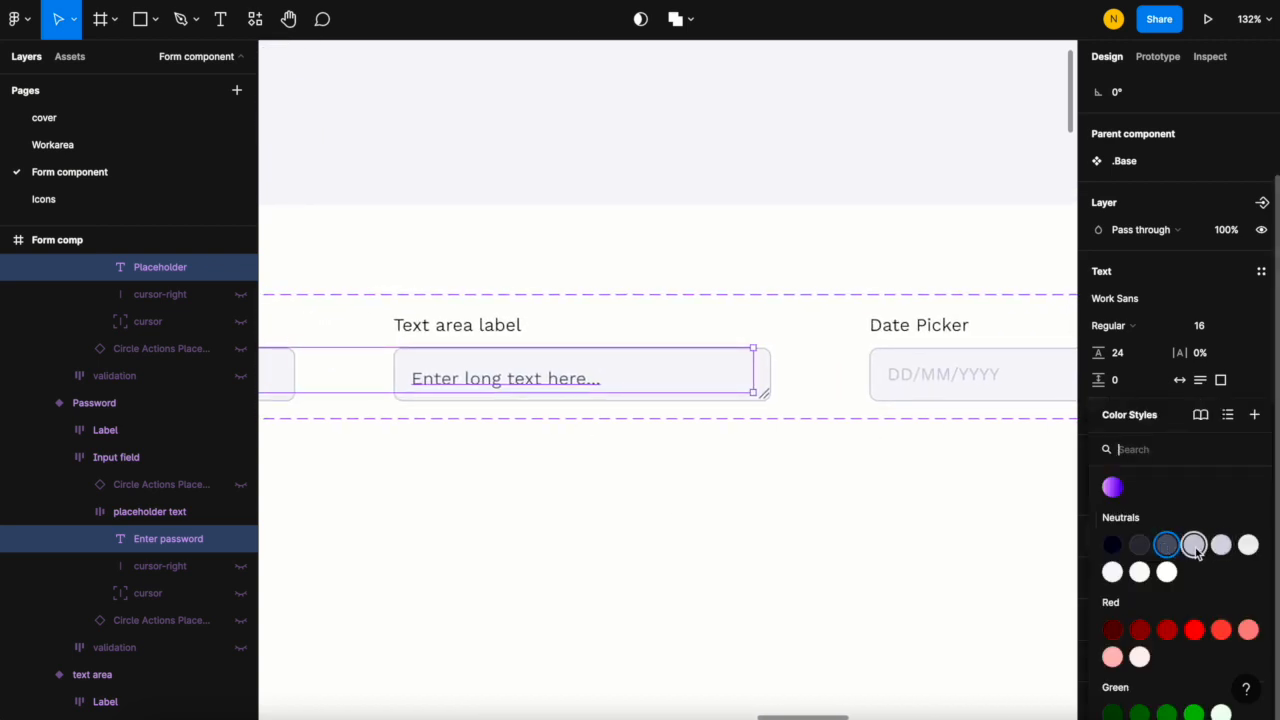
click(1194, 545)
- Detach the Show Icon-right property from the right icon placeholder in the Datepicker variant's input field and make the icon visible
scroll(897, 477, right, 5)
scroll(897, 477, right, 7)
scroll(700, 450, left, 3)
scroll(700, 450, down, 1)
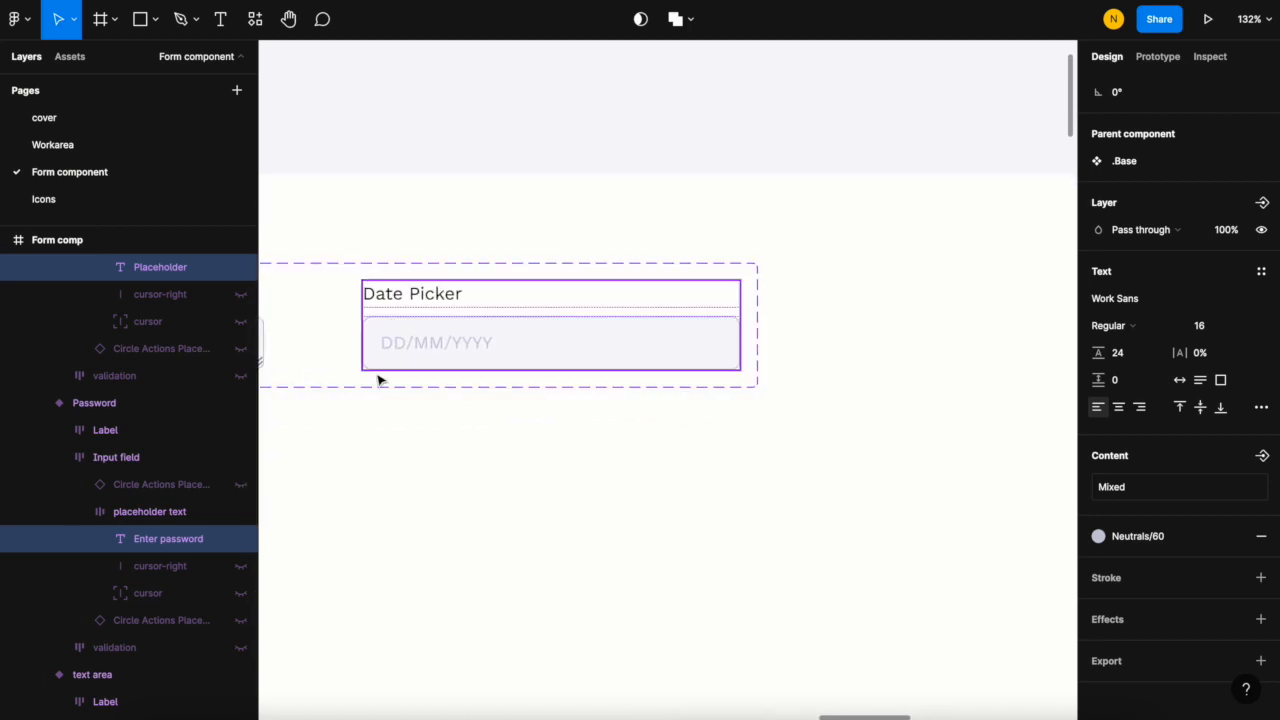
scroll(380, 377, up, 5)
click(426, 315)
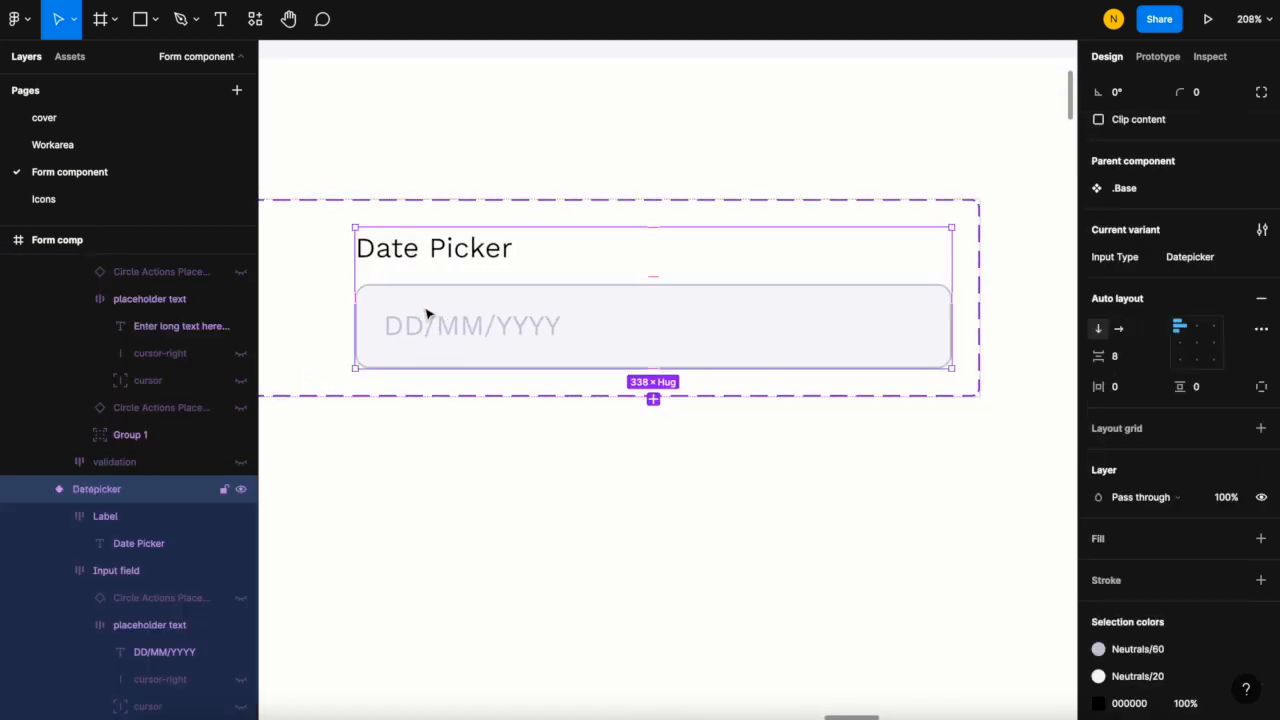
click(596, 322)
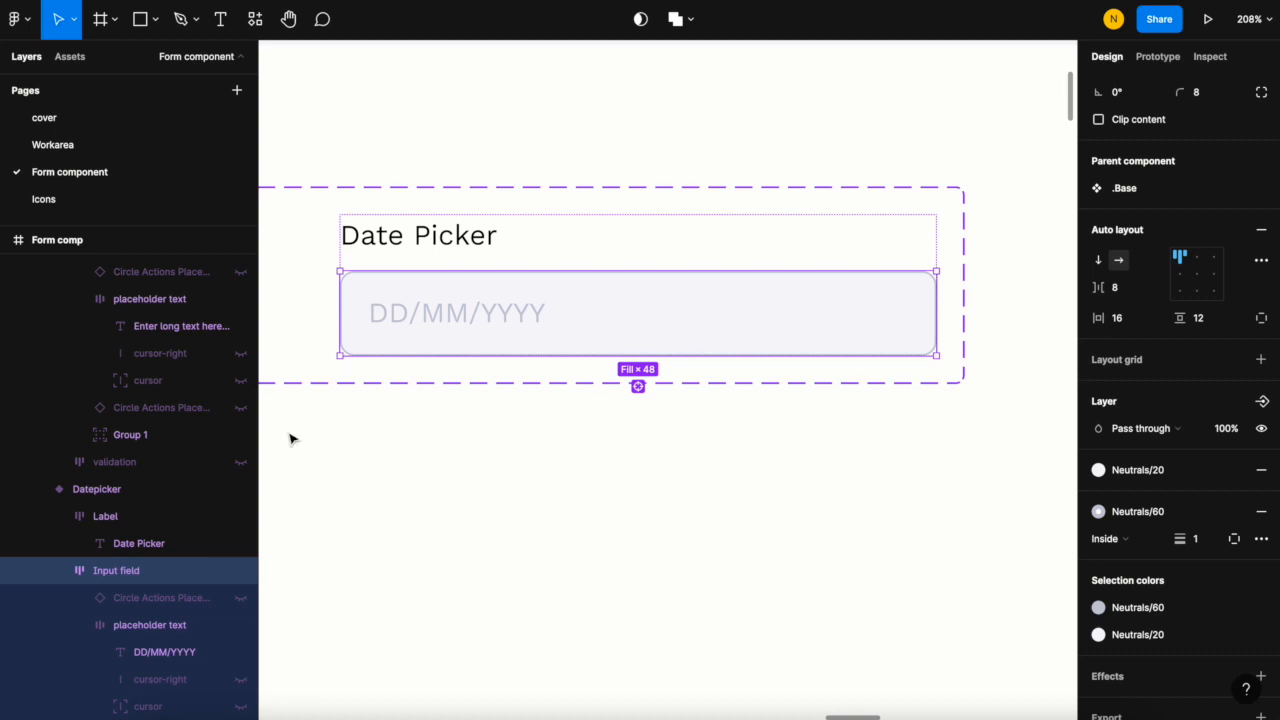
scroll(183, 500, down, 2)
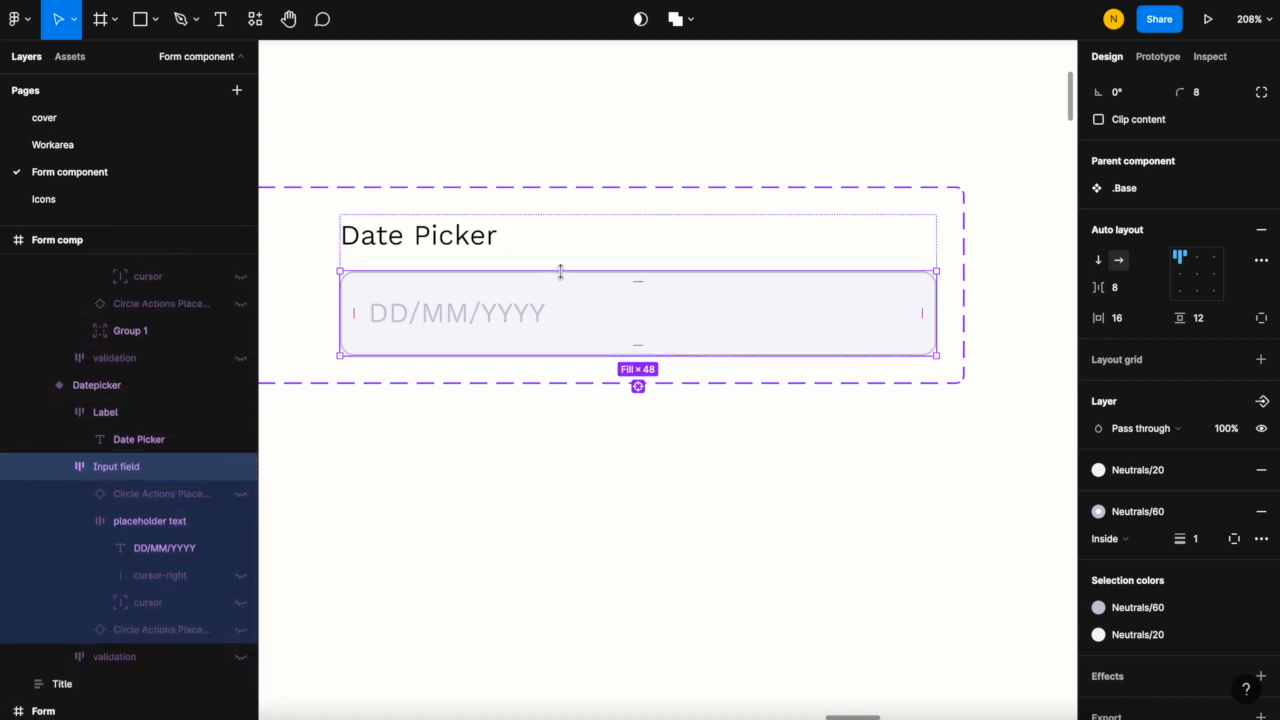
click(144, 630)
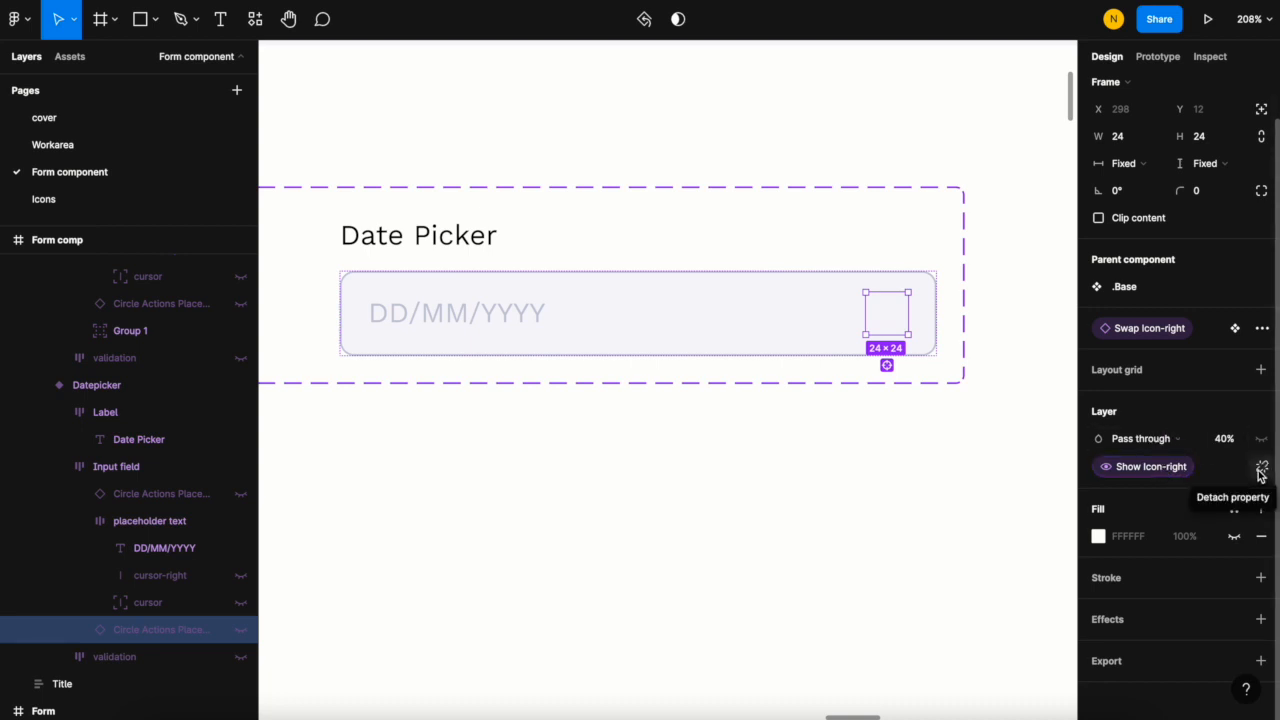
click(1260, 470)
click(1260, 470)
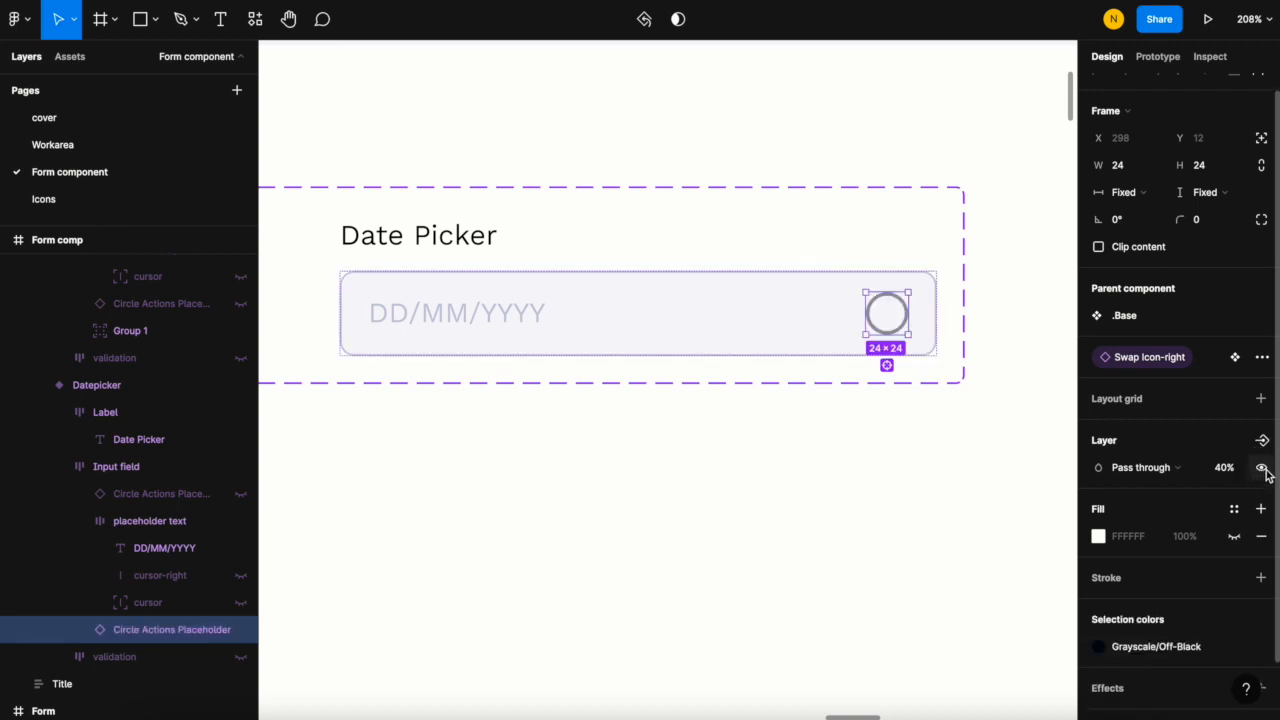
- Detach the Swap Icon-right property from the Datepicker's right icon and swap the icon for the Calandar component
mouse_move(1163, 369)
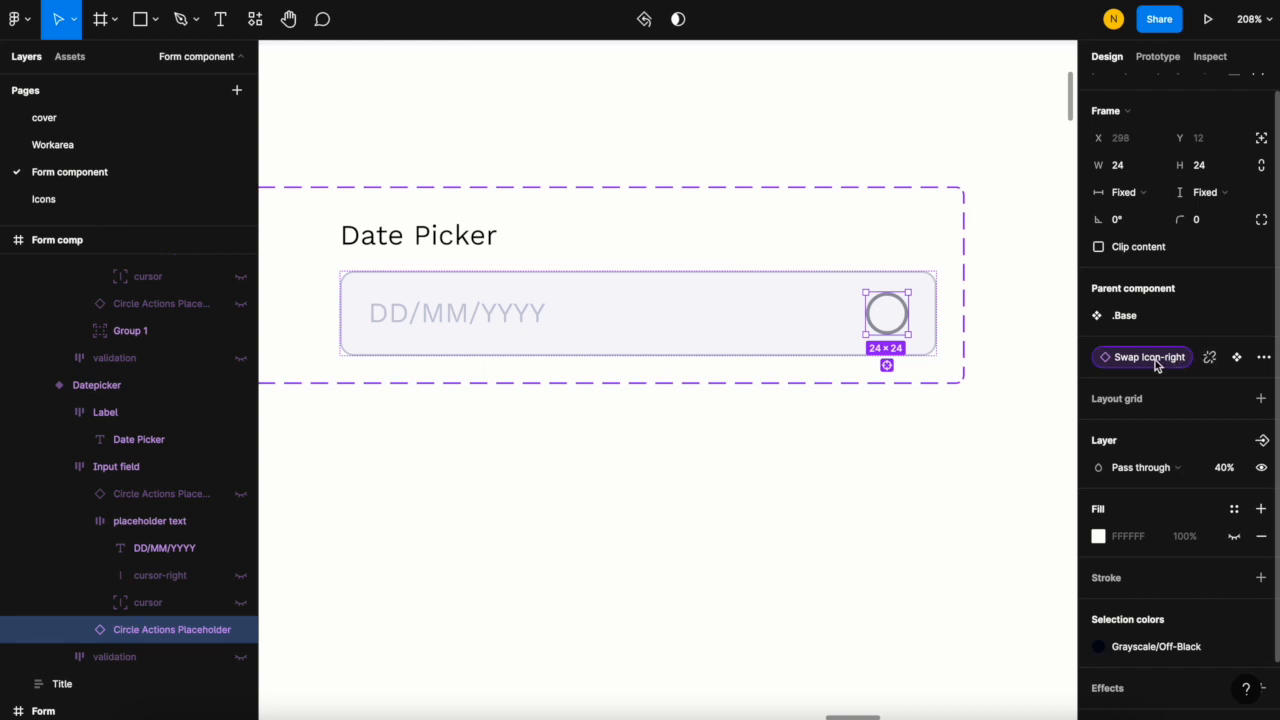
click(1206, 360)
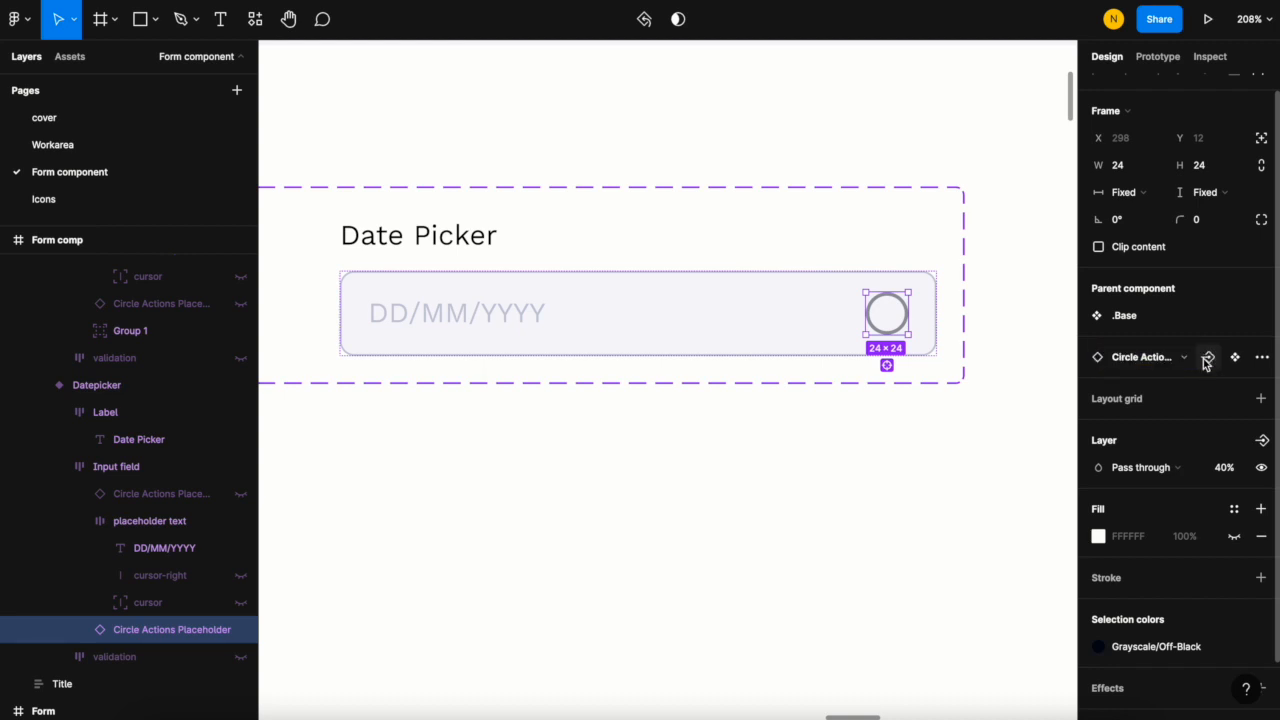
click(1150, 362)
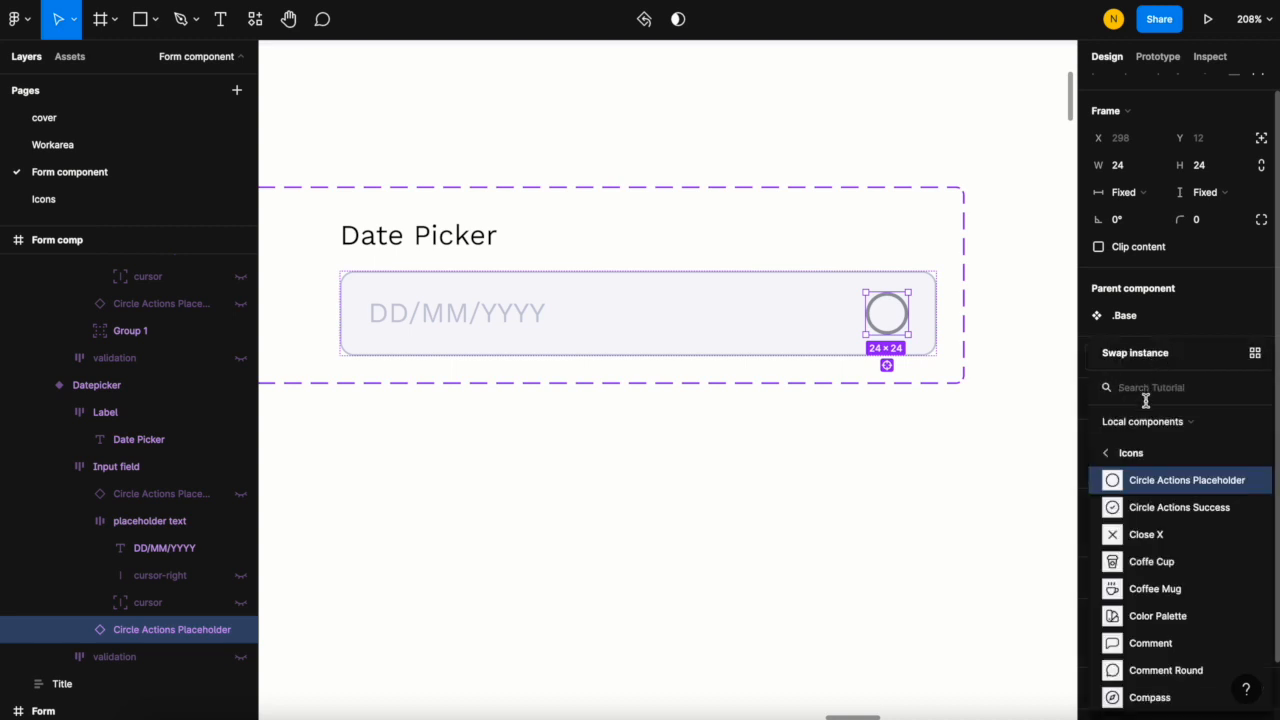
text(calen)
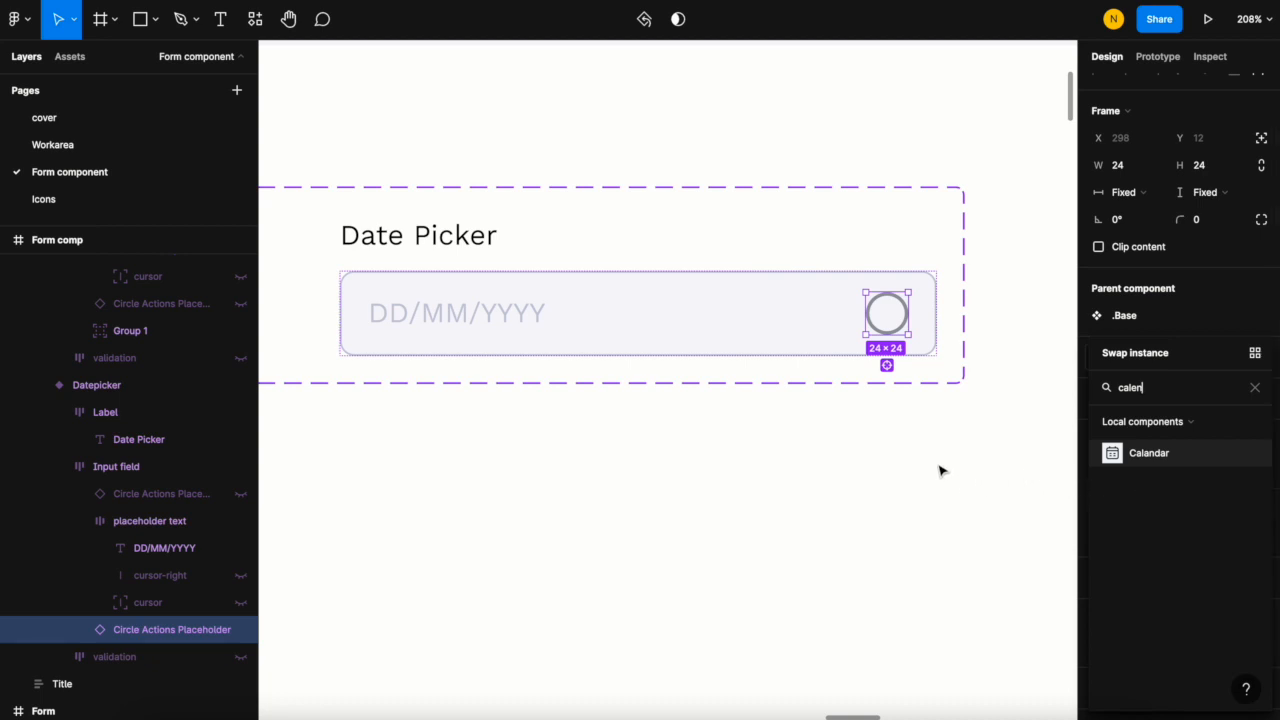
click(1153, 456)
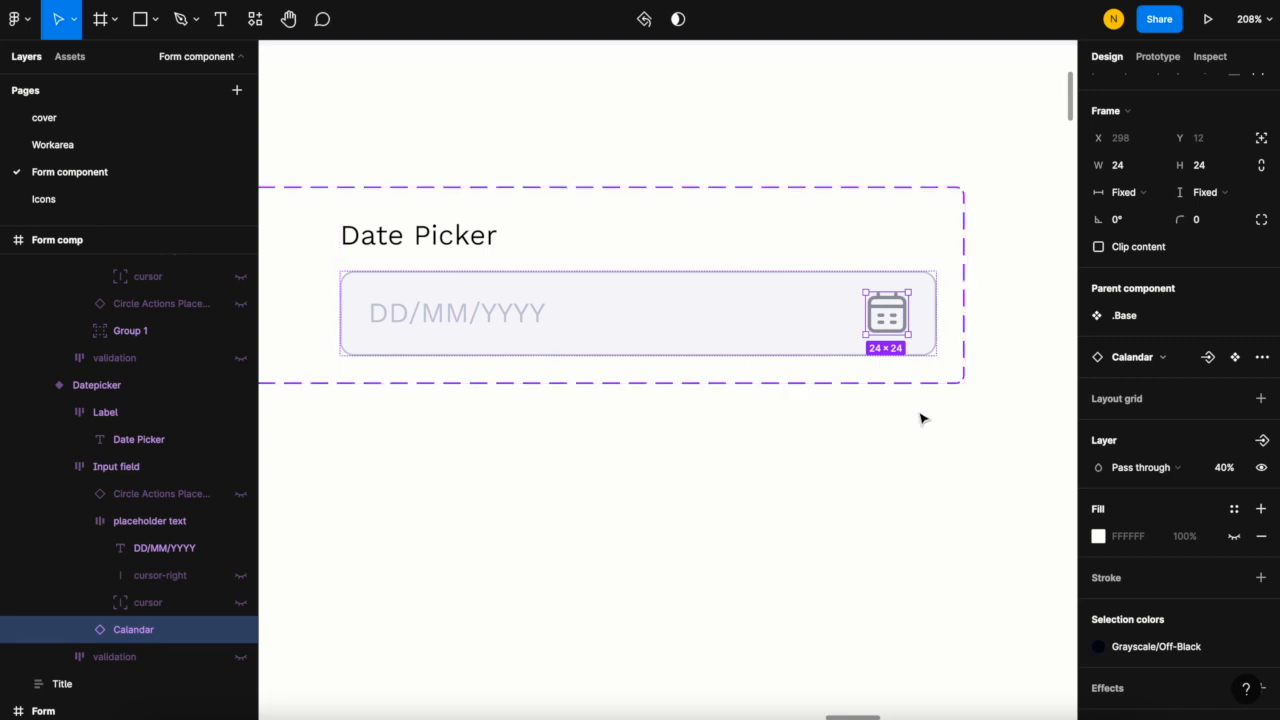
click(891, 437)
scroll(893, 438, down, 3)
scroll(891, 437, down, 1)
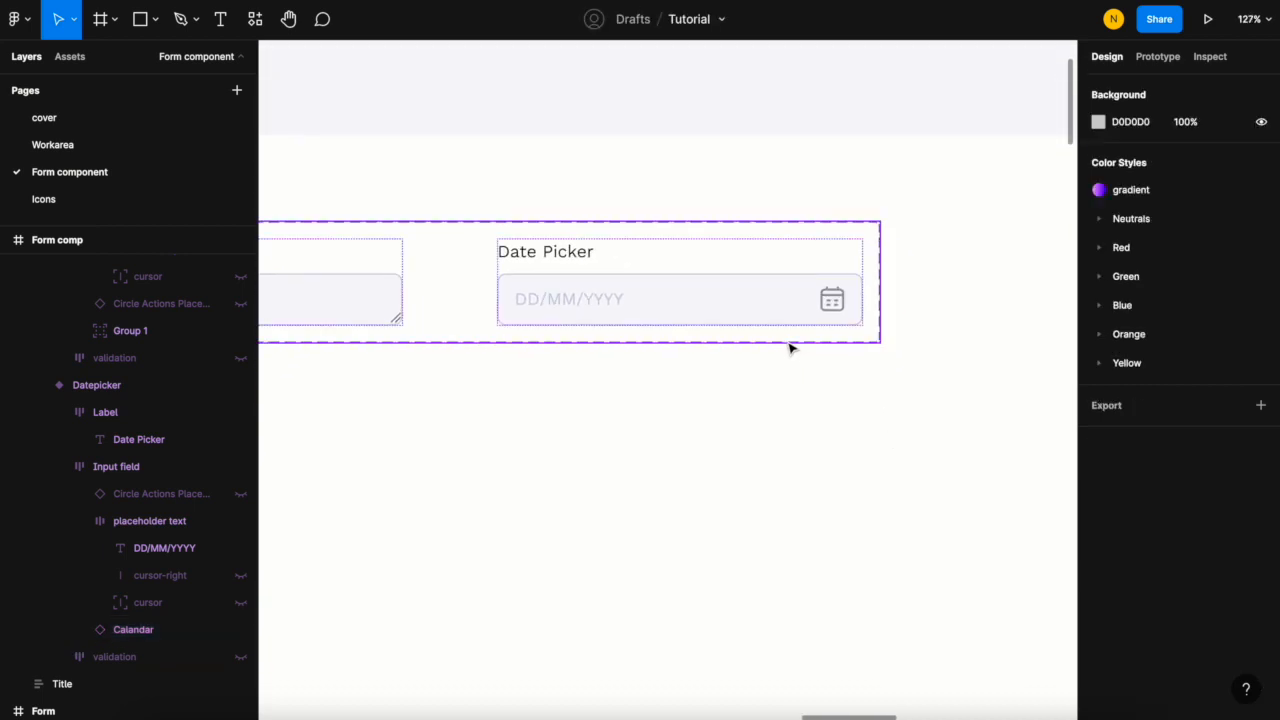
- Duplicate the Datepicker variant and set the copy's Input Type to "Selection Input"
scroll(791, 344, up, 3)
click(594, 291)
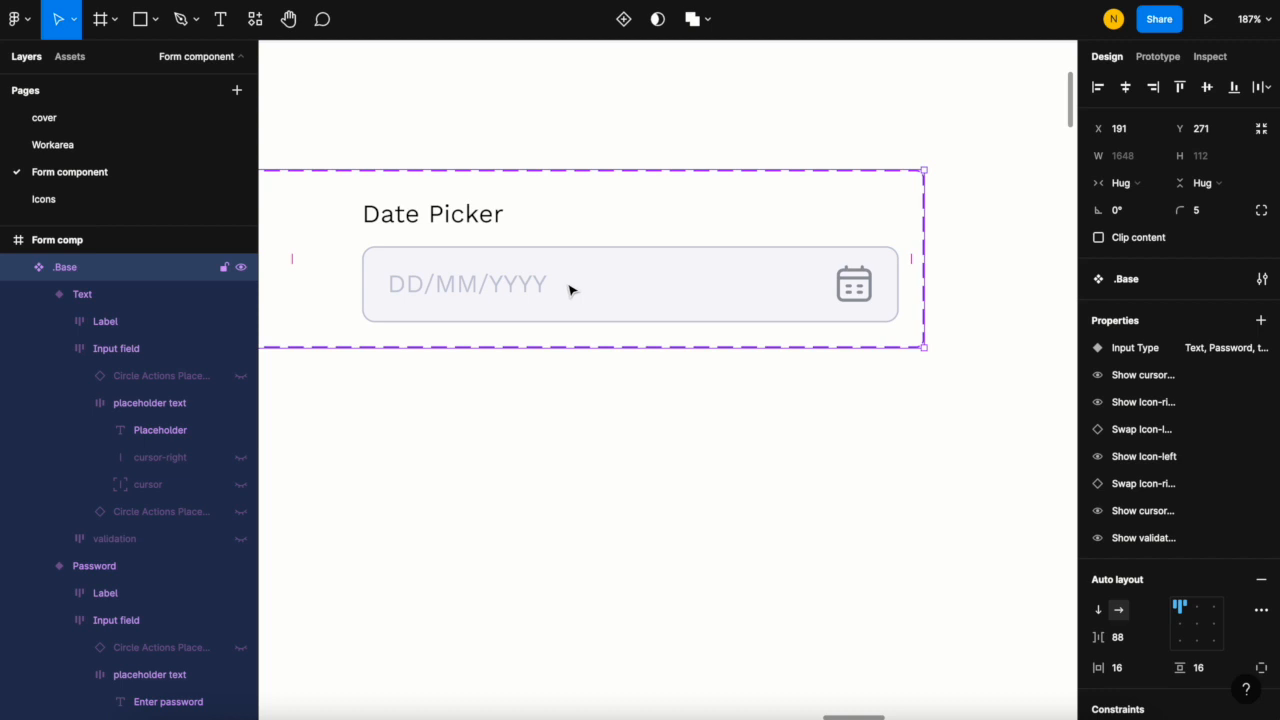
scroll(526, 294, down, 3)
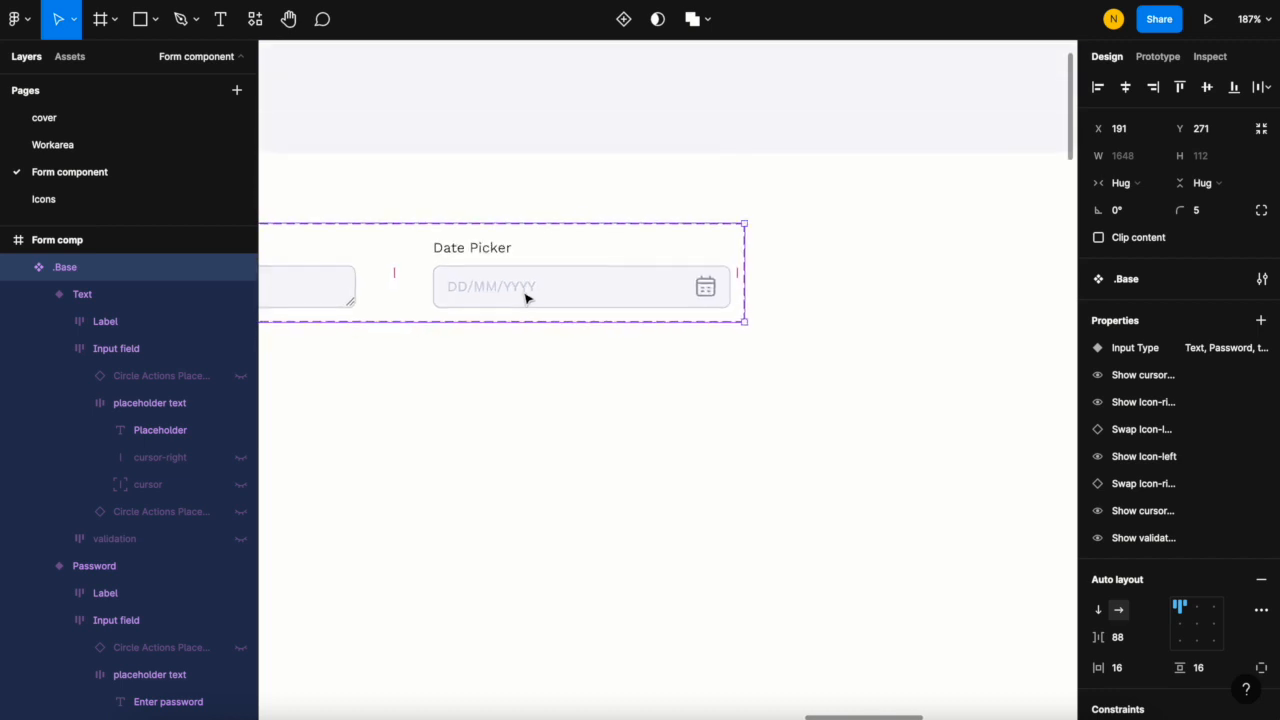
scroll(531, 296, up, 3)
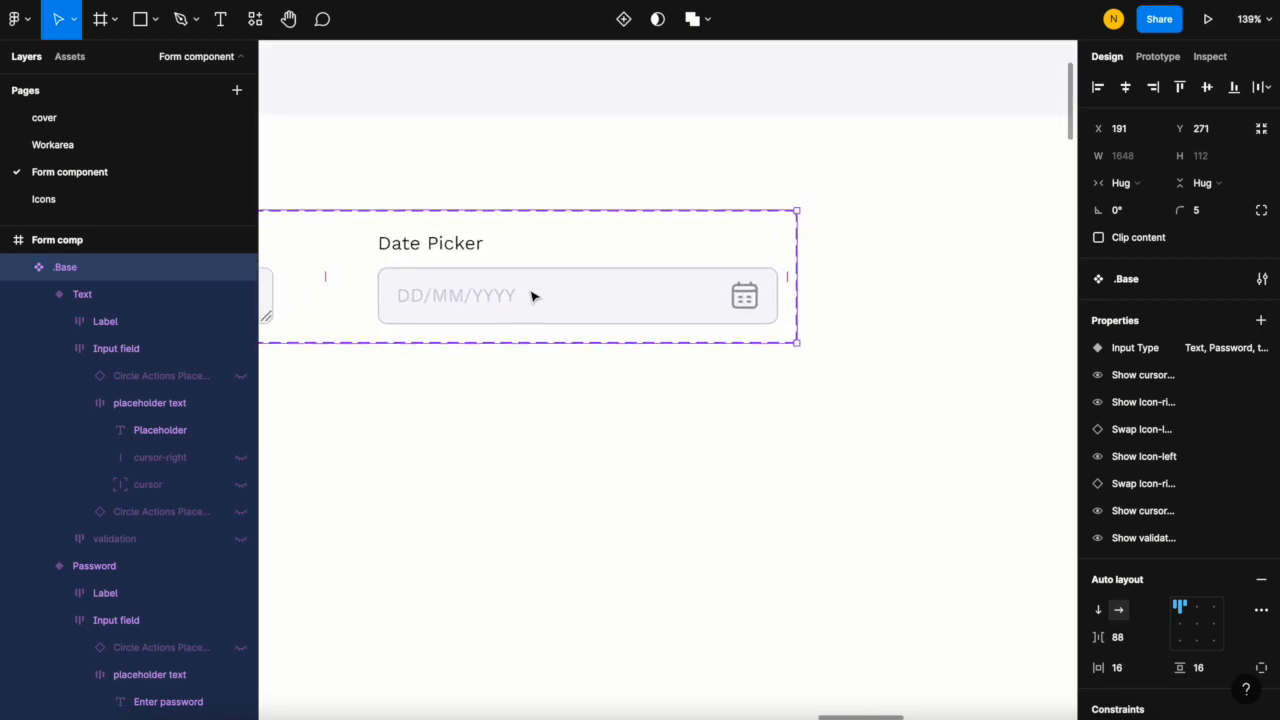
click(533, 297)
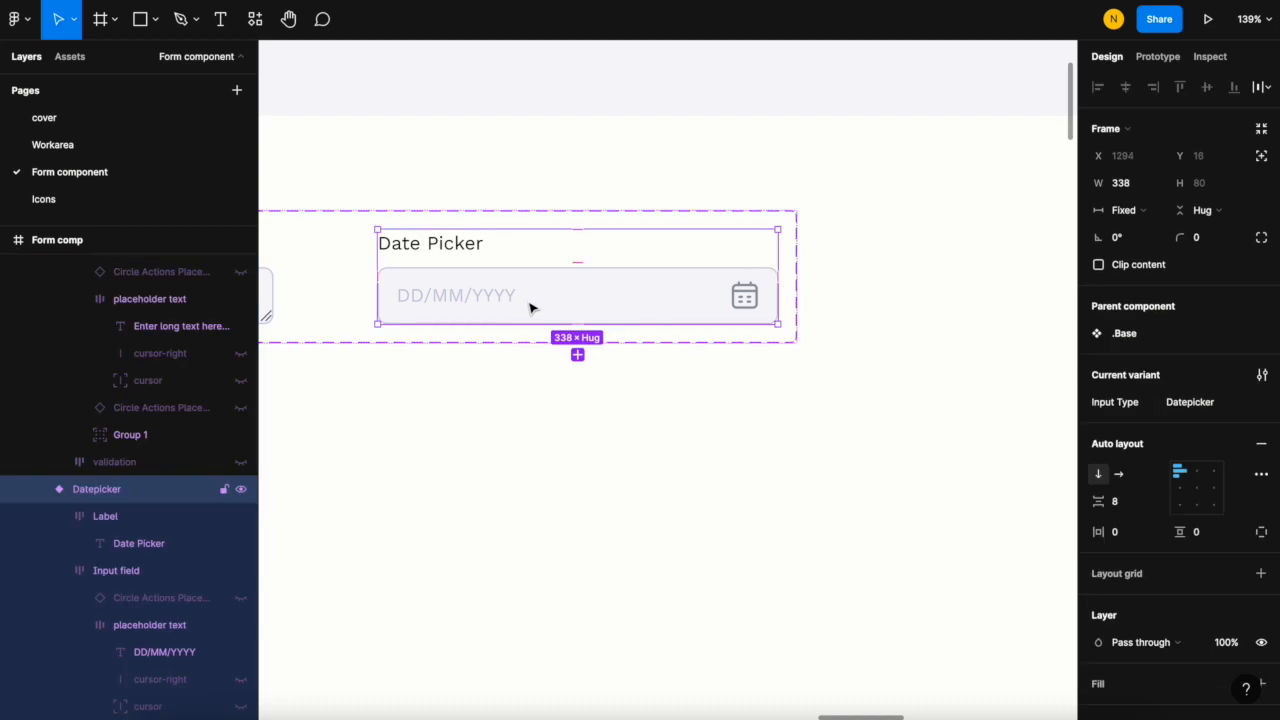
key(ctrl+d)
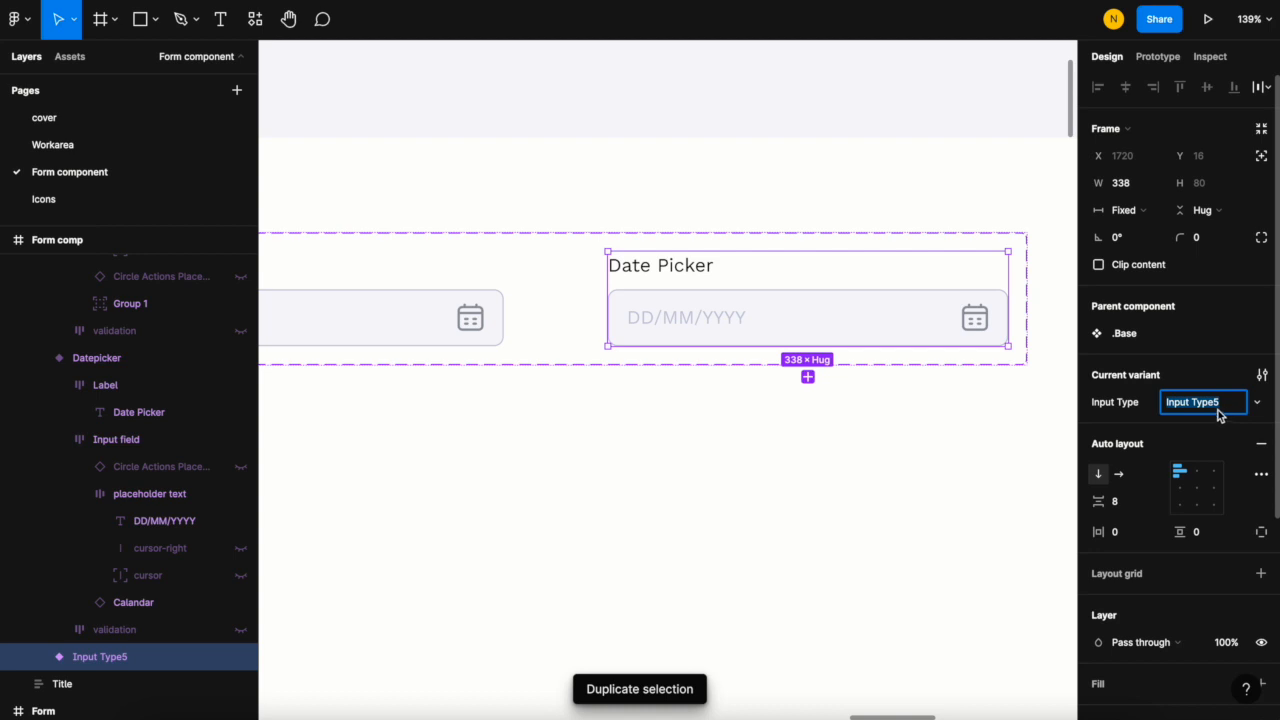
text(Selection)
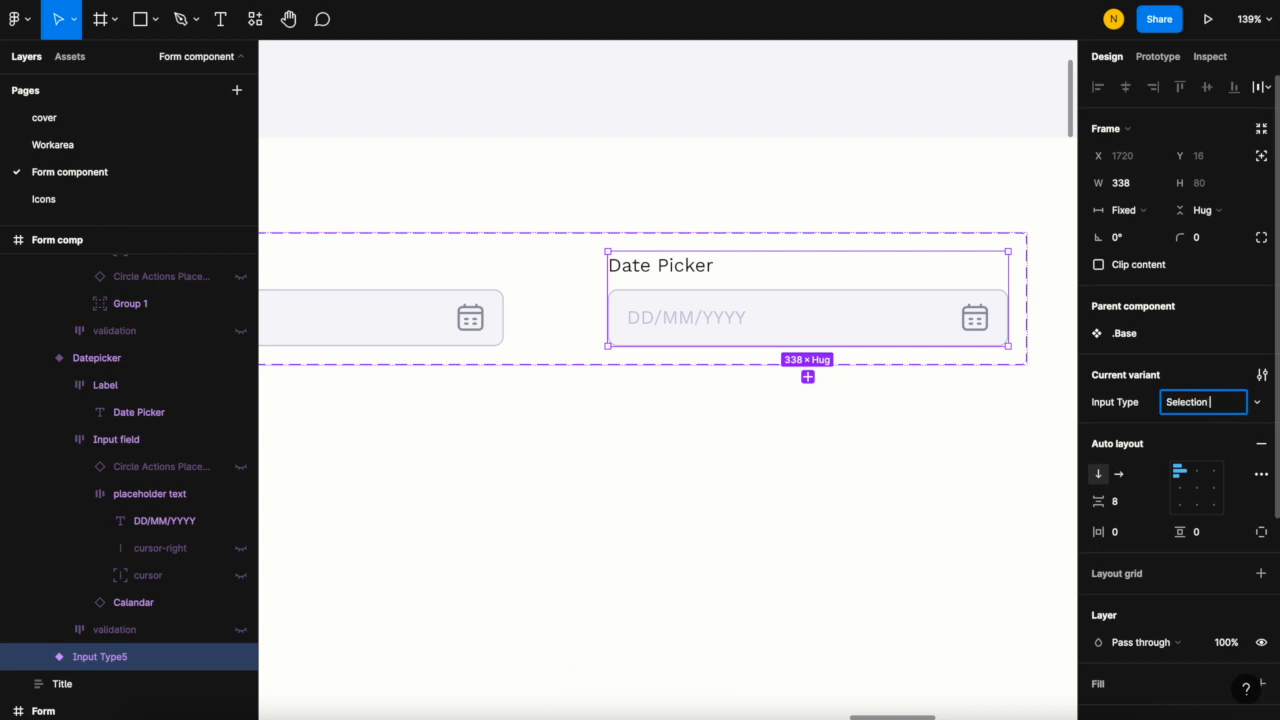
text( Input)
key(Return)
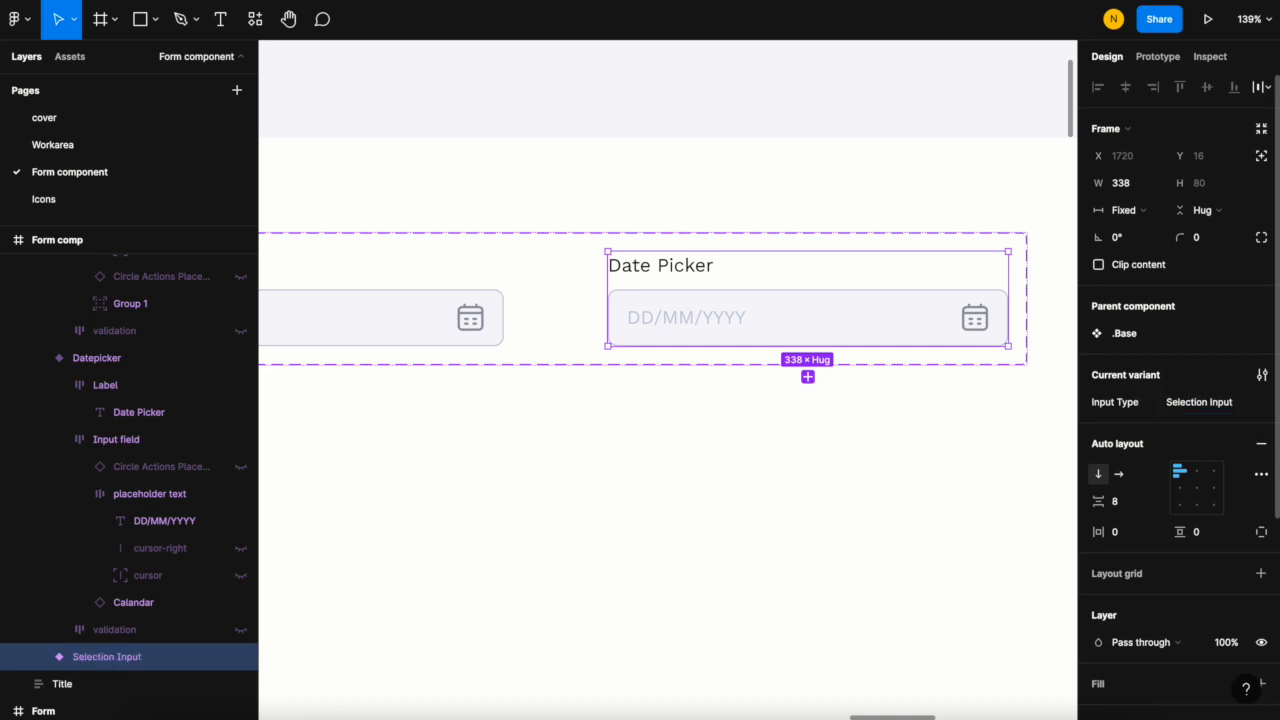
- Change the Selection Input variant's label text to "Dropdown"
double_click(660, 275)
double_click(654, 267)
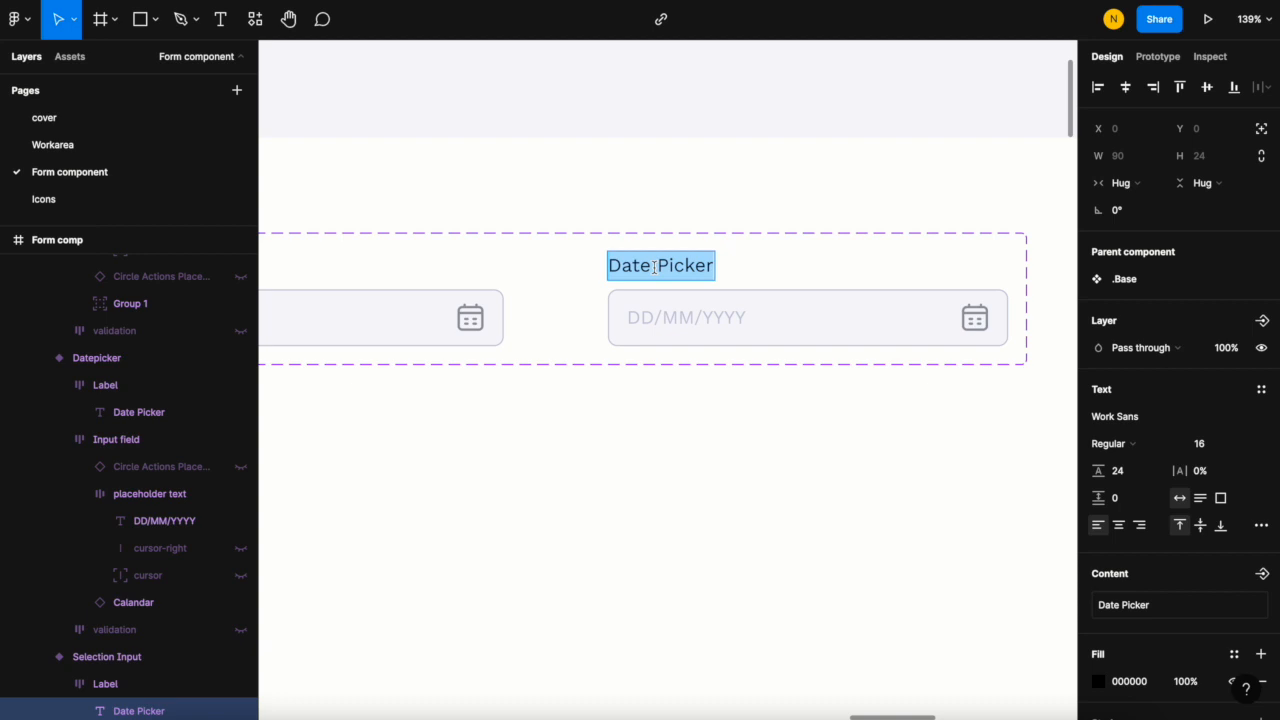
text(Dropdown)
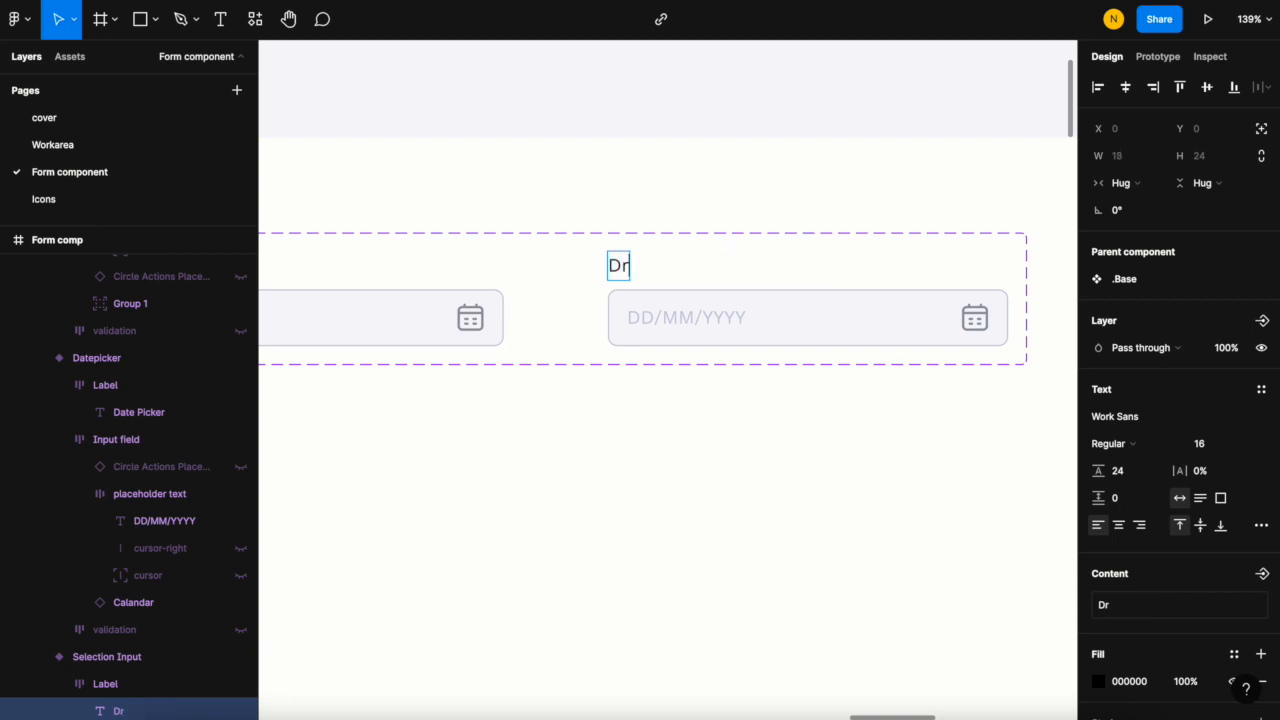
- Replace the Selection Input variant's placeholder text with "Select..."
click(638, 318)
double_click(652, 316)
text(S)
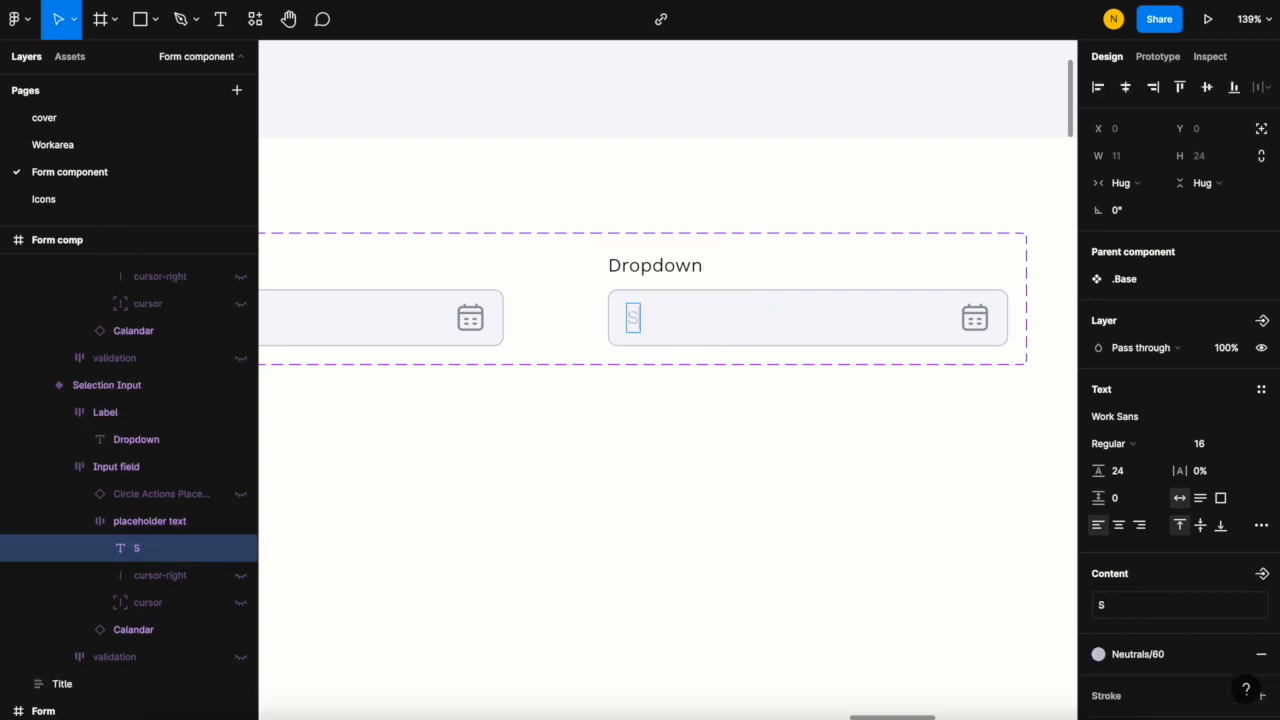
text(elect...)
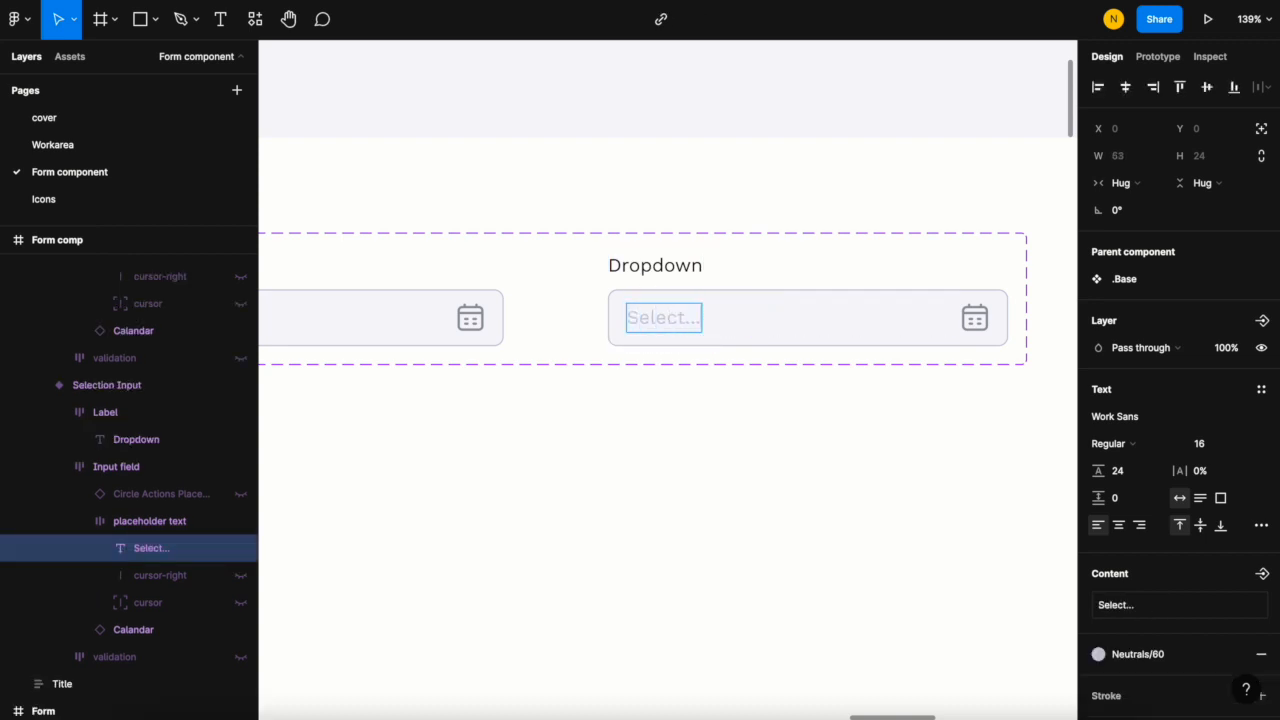
scroll(654, 320, right, 3)
scroll(880, 340, up, 3)
scroll(880, 340, up, 3)
key(Escape)
- Swap the calendar icon in the Dropdown field for the Arrow Chevron Down icon
click(880, 338)
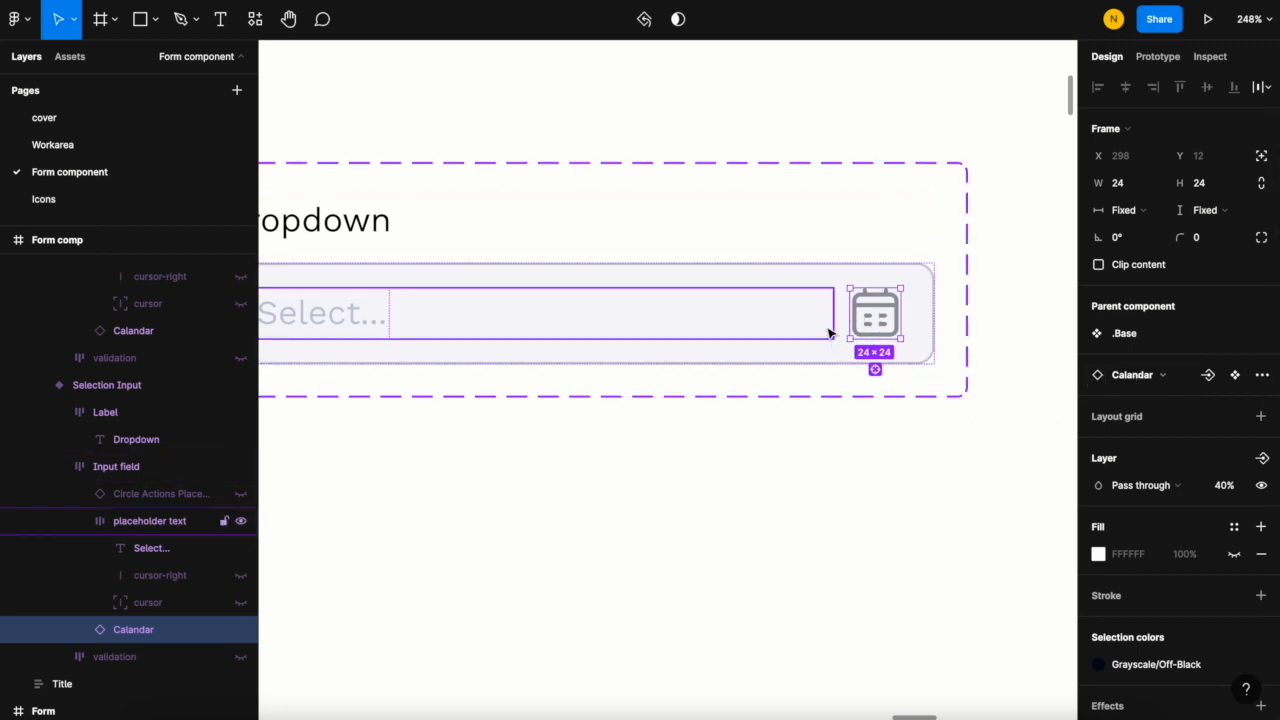
click(1150, 378)
text(c)
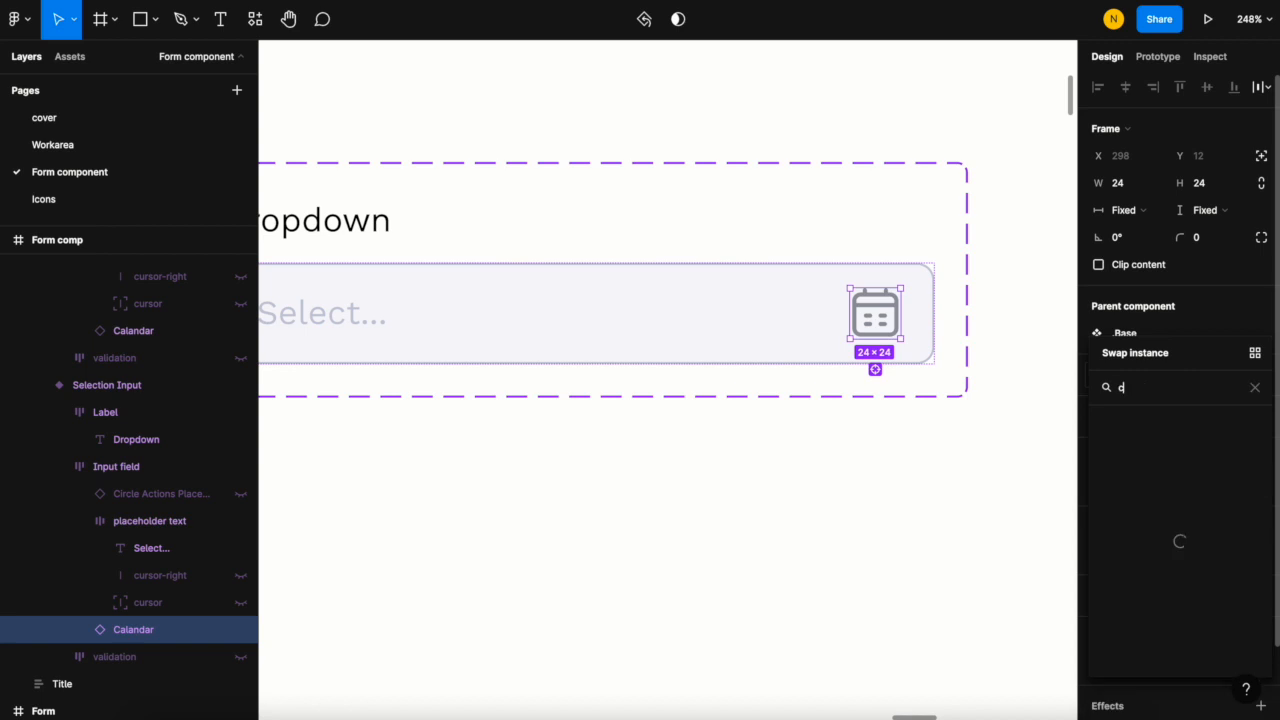
text(hevron)
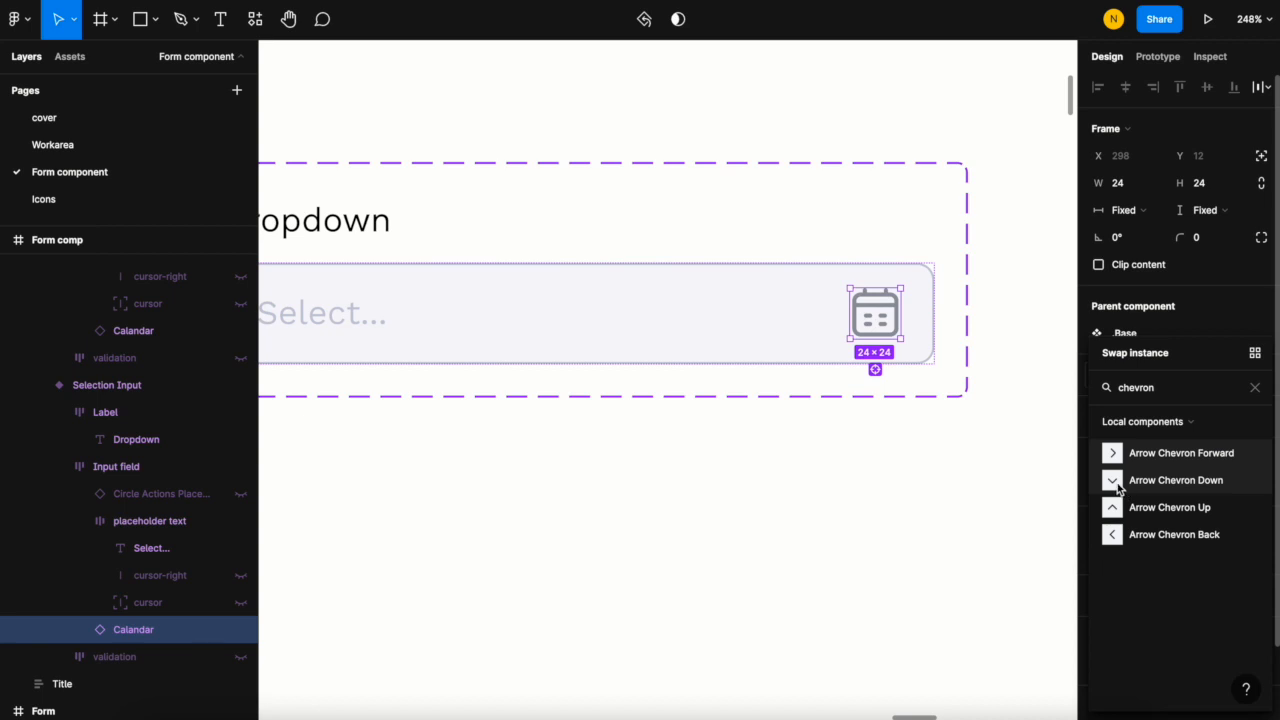
click(1117, 484)
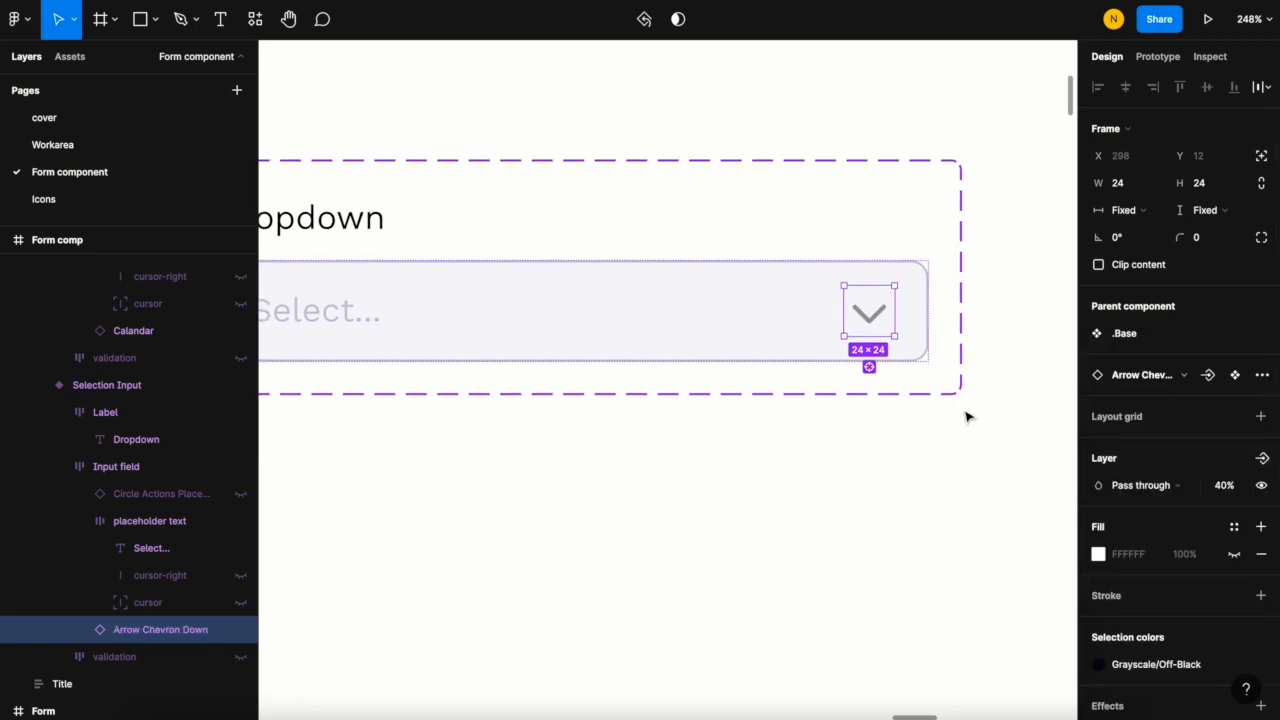
- Duplicate the Arrow Chevron Down icon inside the Dropdown input field
scroll(965, 417, down, 3)
scroll(733, 388, right, 2)
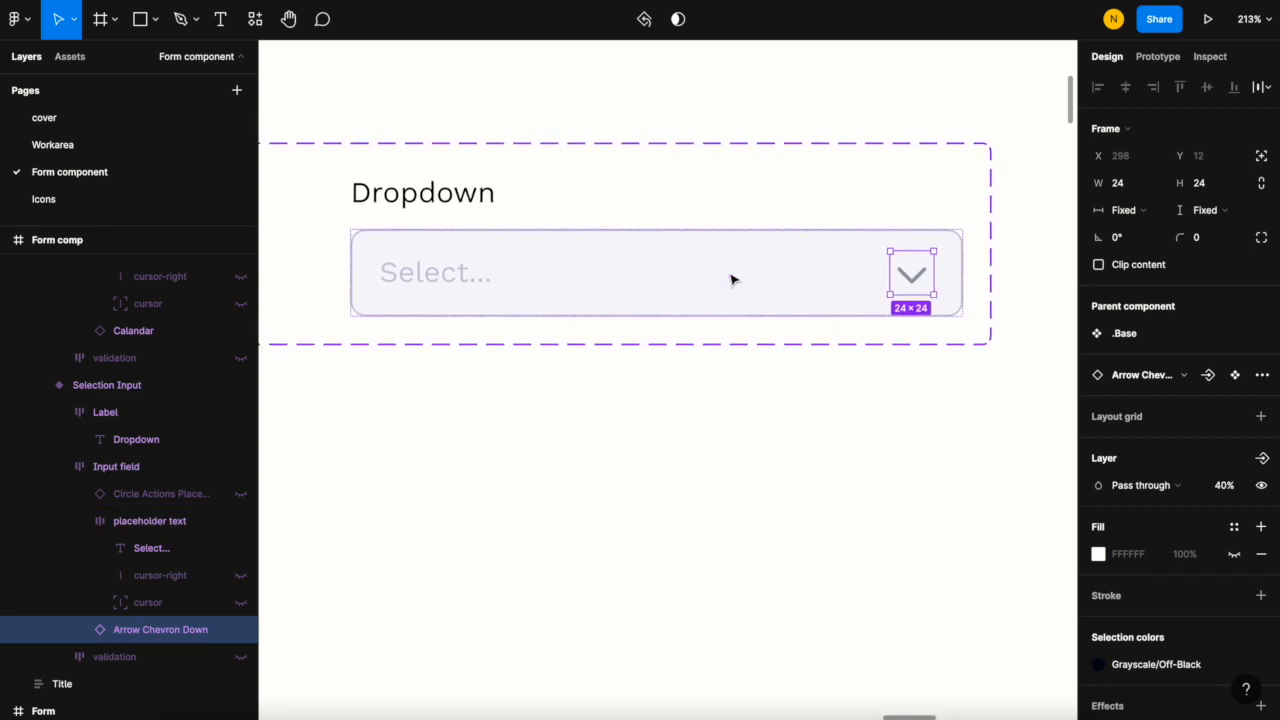
scroll(720, 277, up, 3)
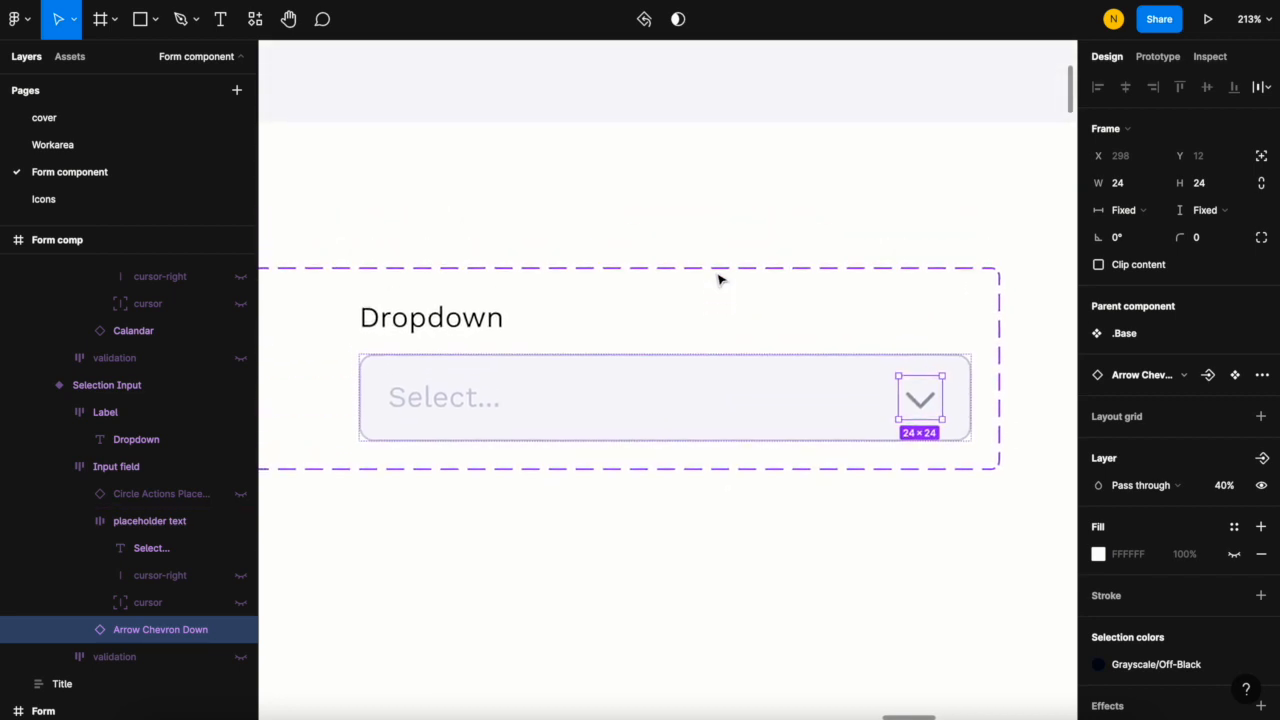
click(647, 447)
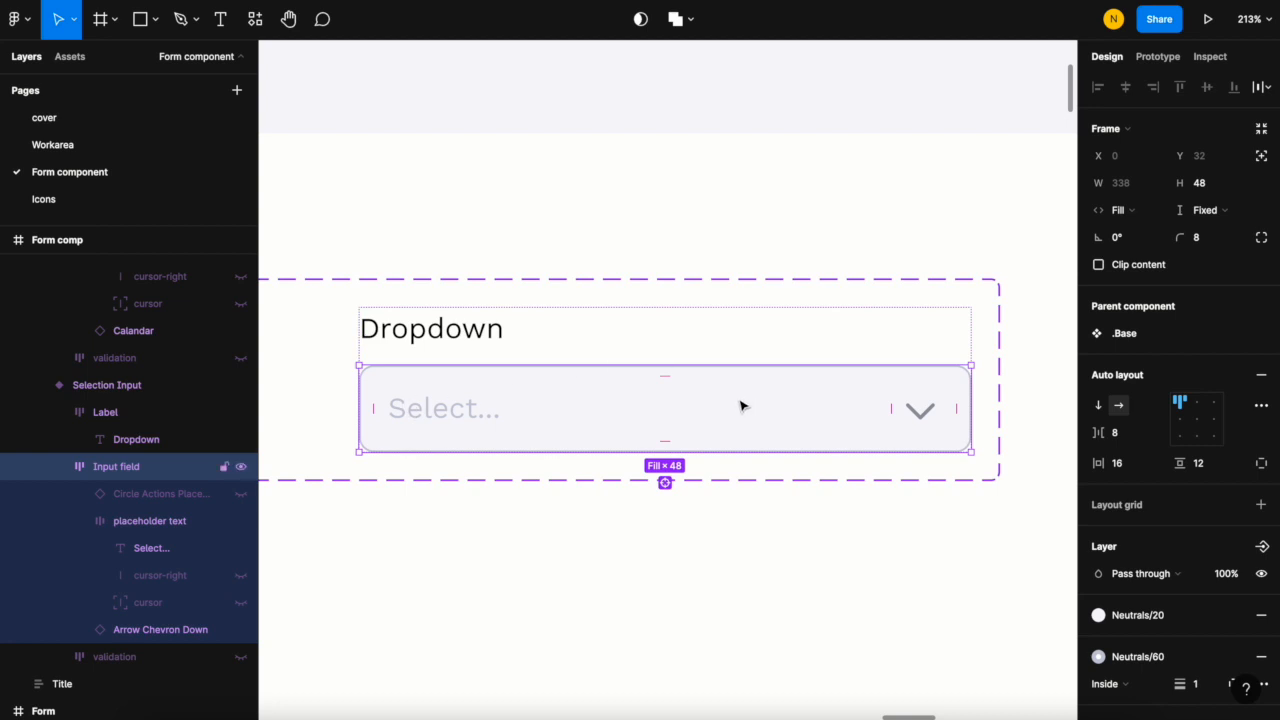
click(921, 421)
key(ctrl+d)
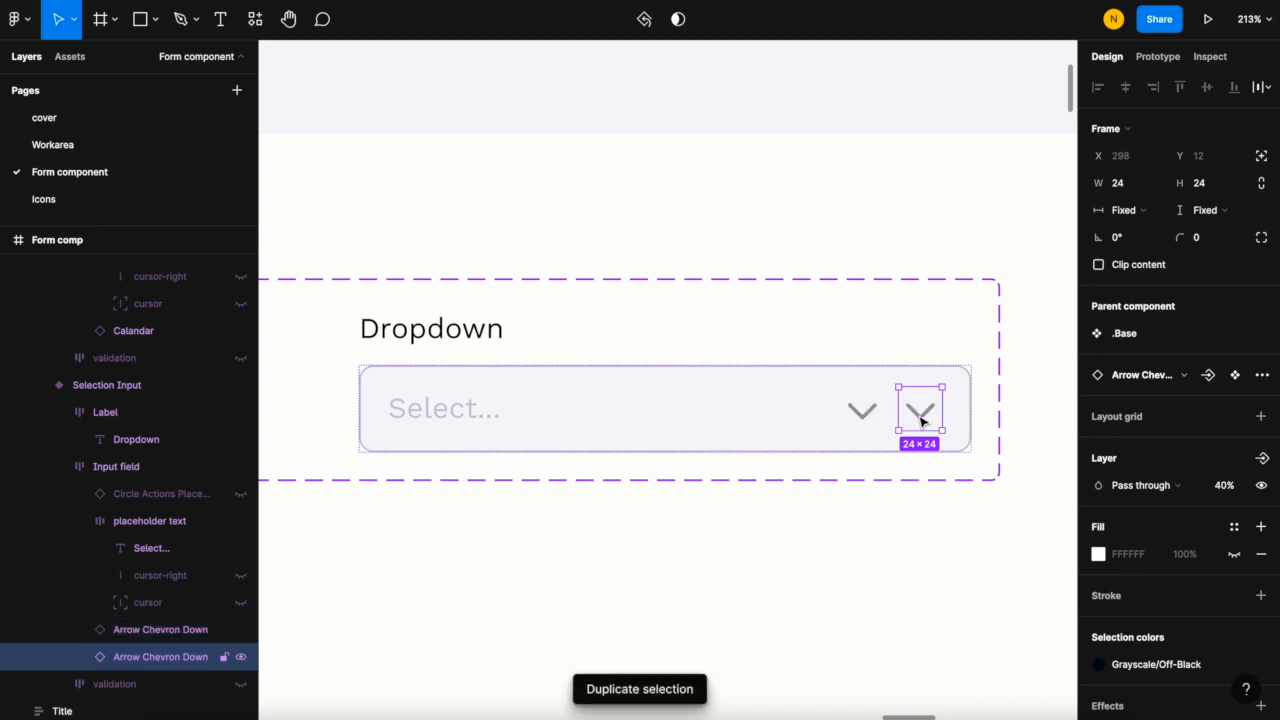
- Swap the first Arrow Chevron Down icon in the Dropdown input field for the Backspace icon
click(862, 420)
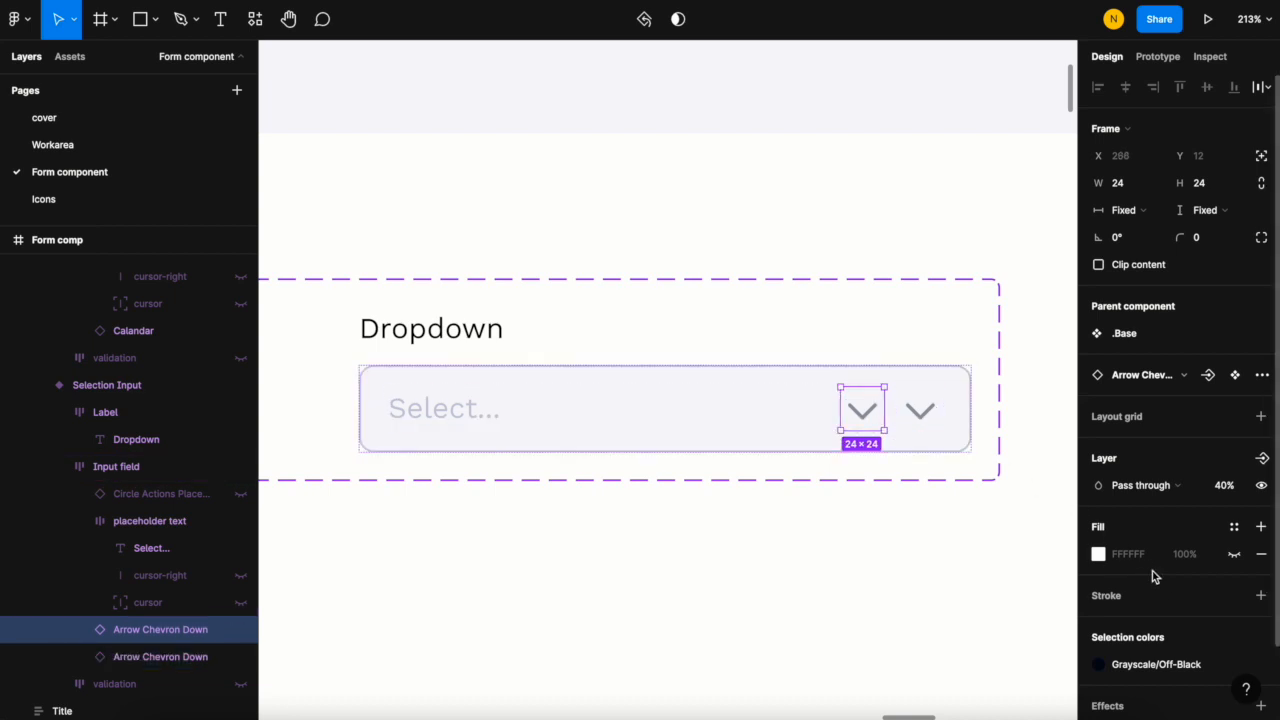
scroll(1160, 588, down, 2)
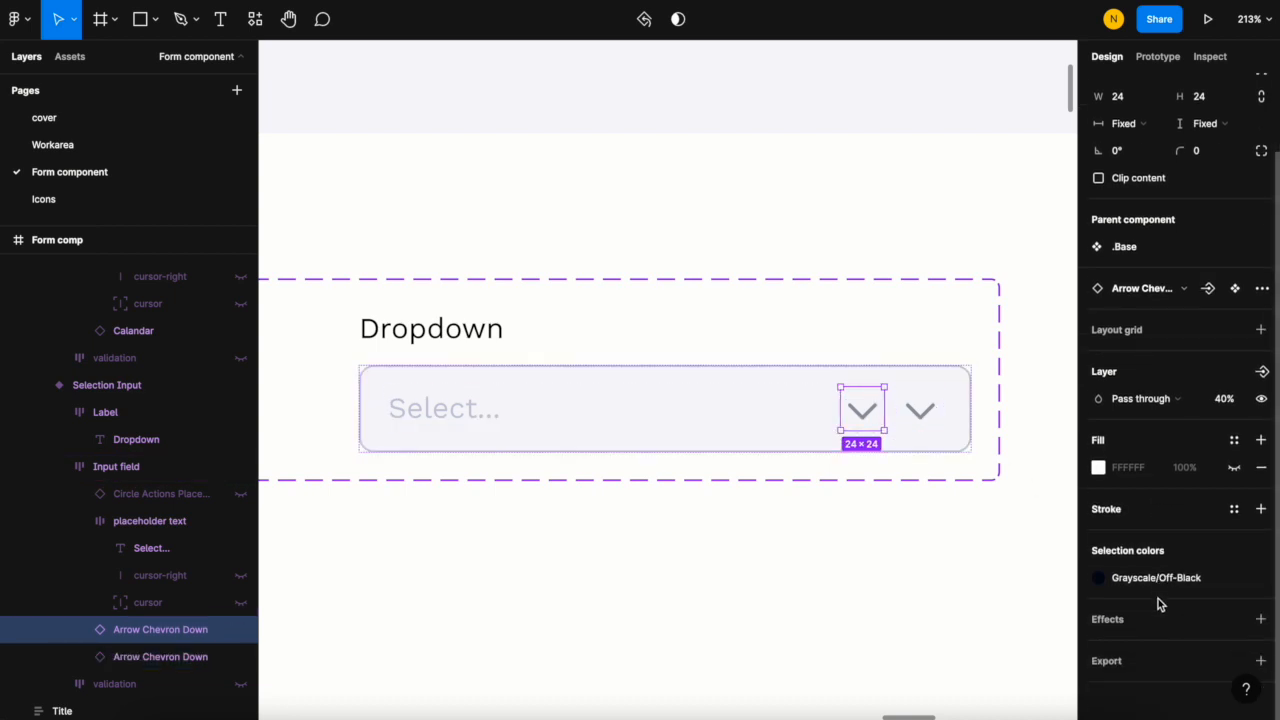
click(1161, 288)
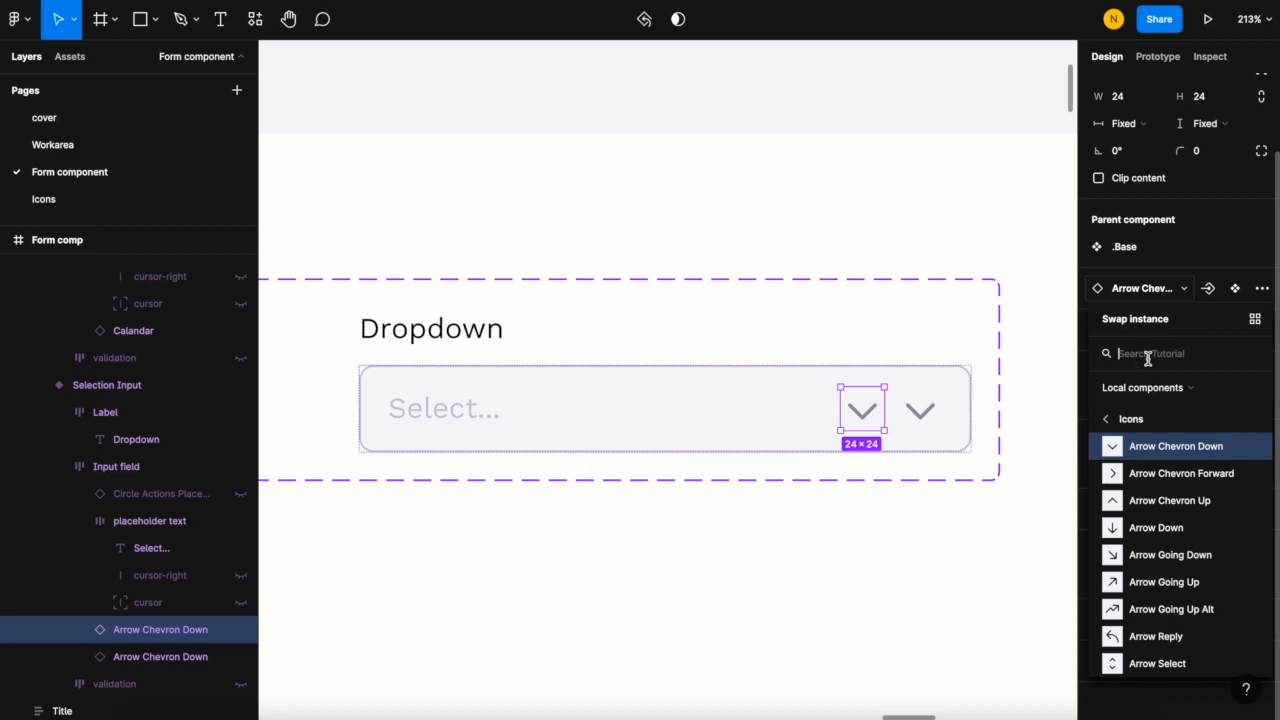
text(backsp)
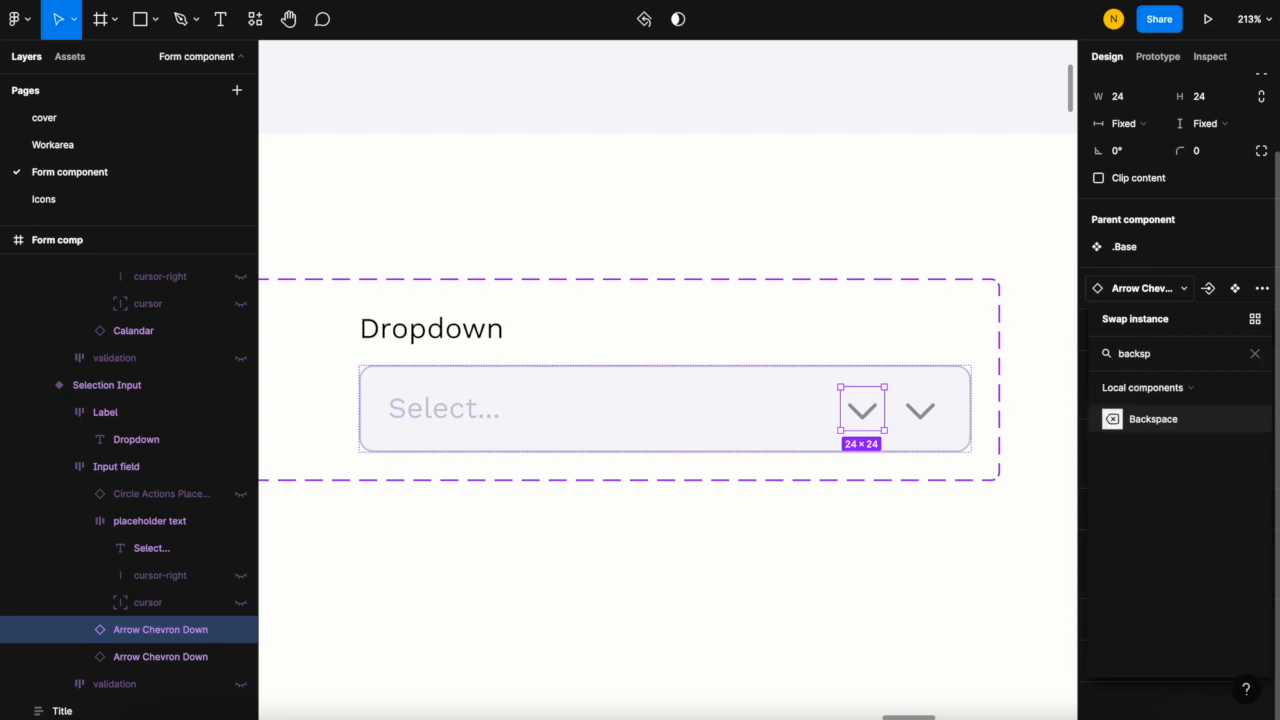
click(1153, 419)
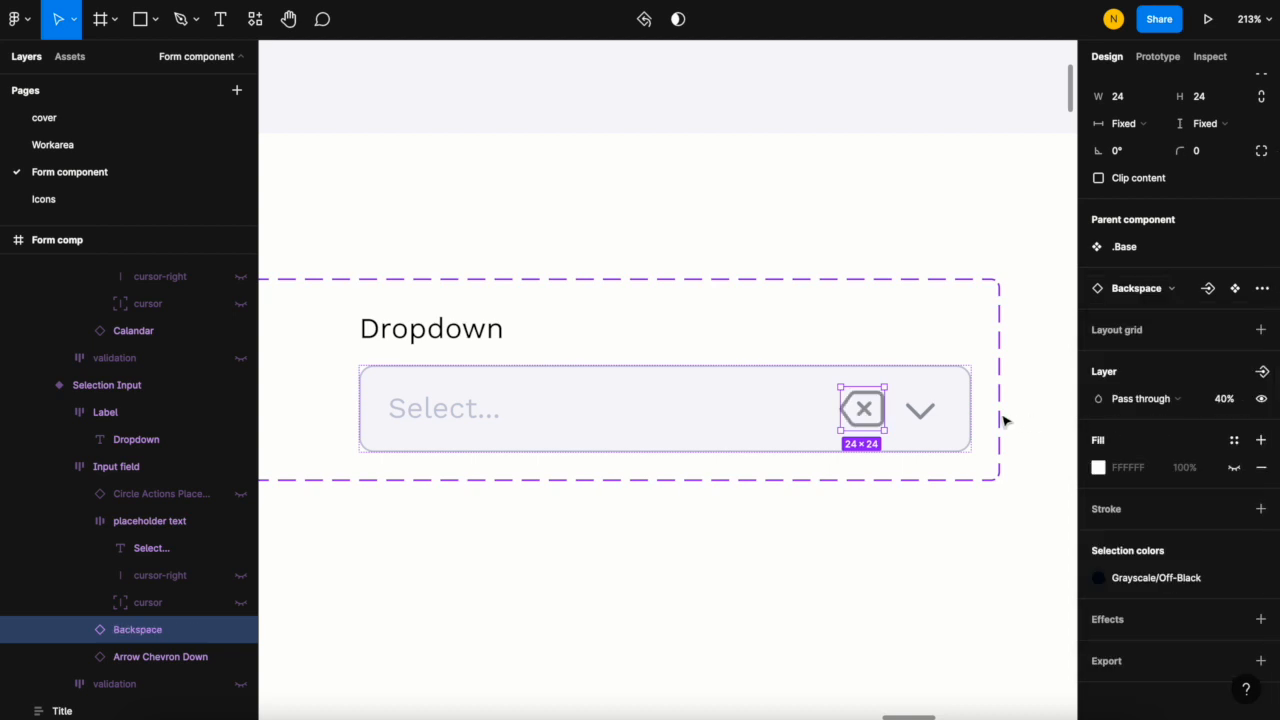
scroll(918, 414, down, 5)
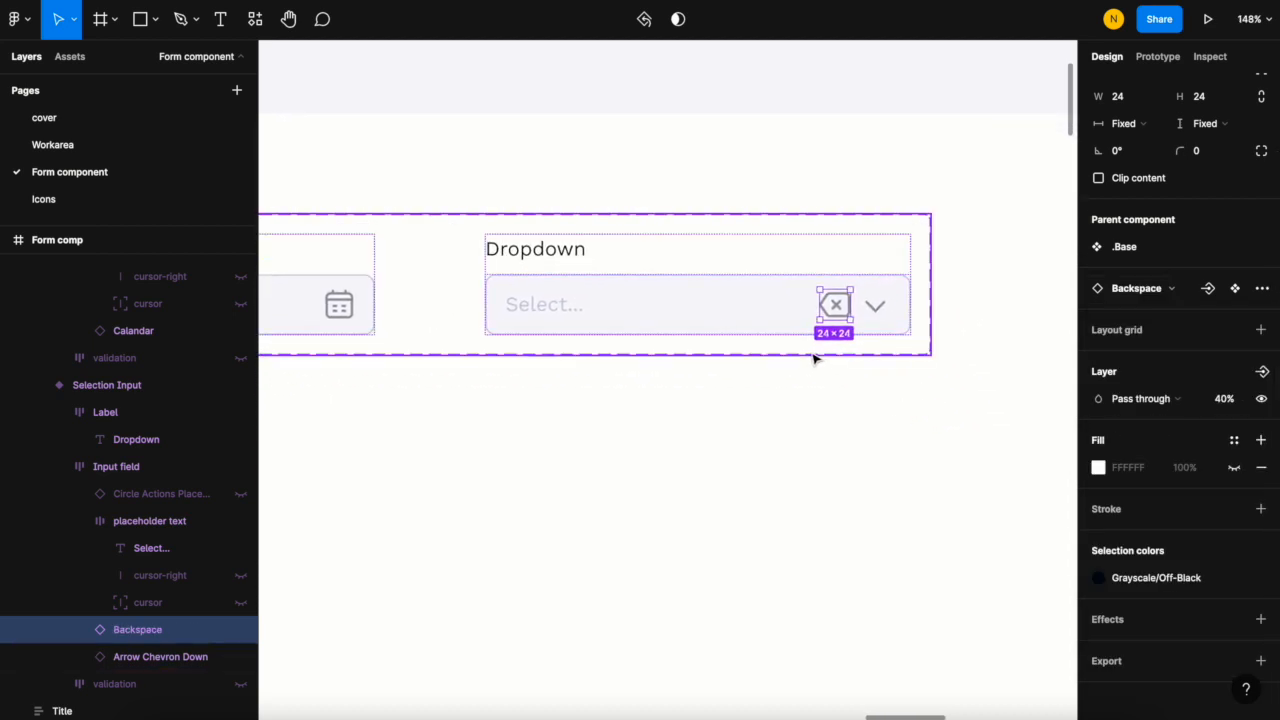
scroll(811, 356, up, 4)
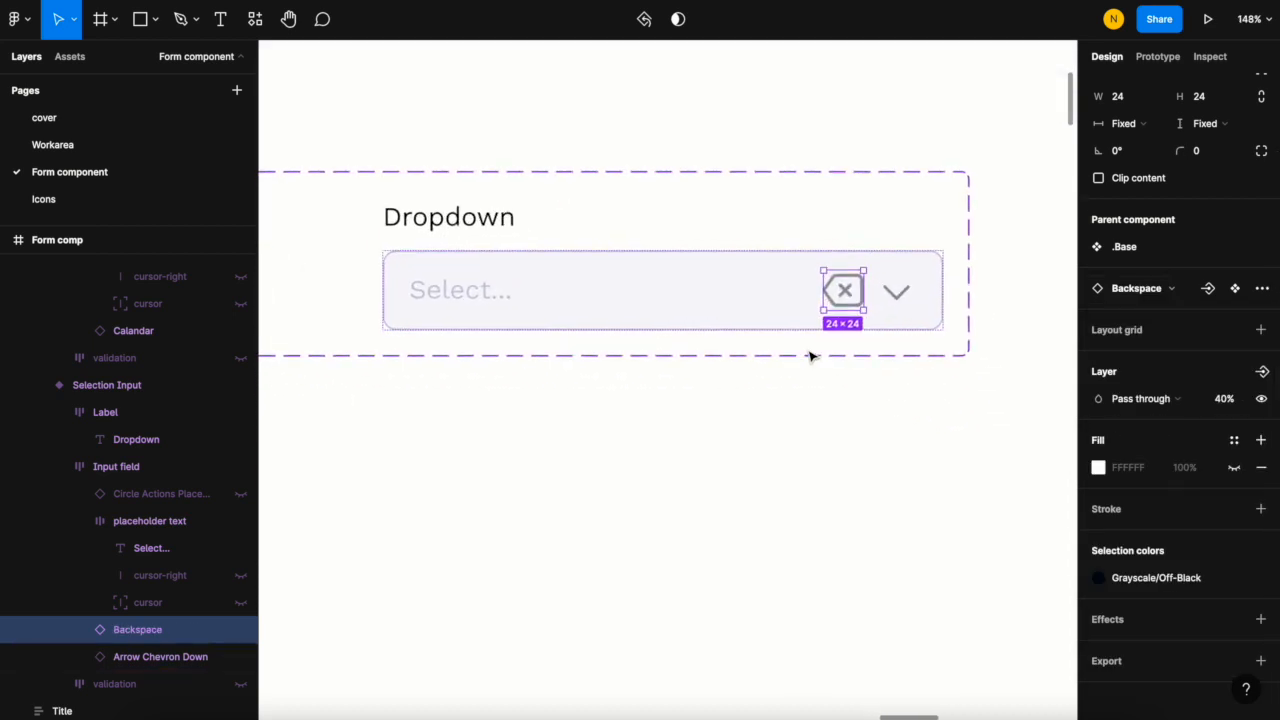
- Link the visibility of the Backspace icon in the Dropdown field to the Show Icon-right property
click(730, 326)
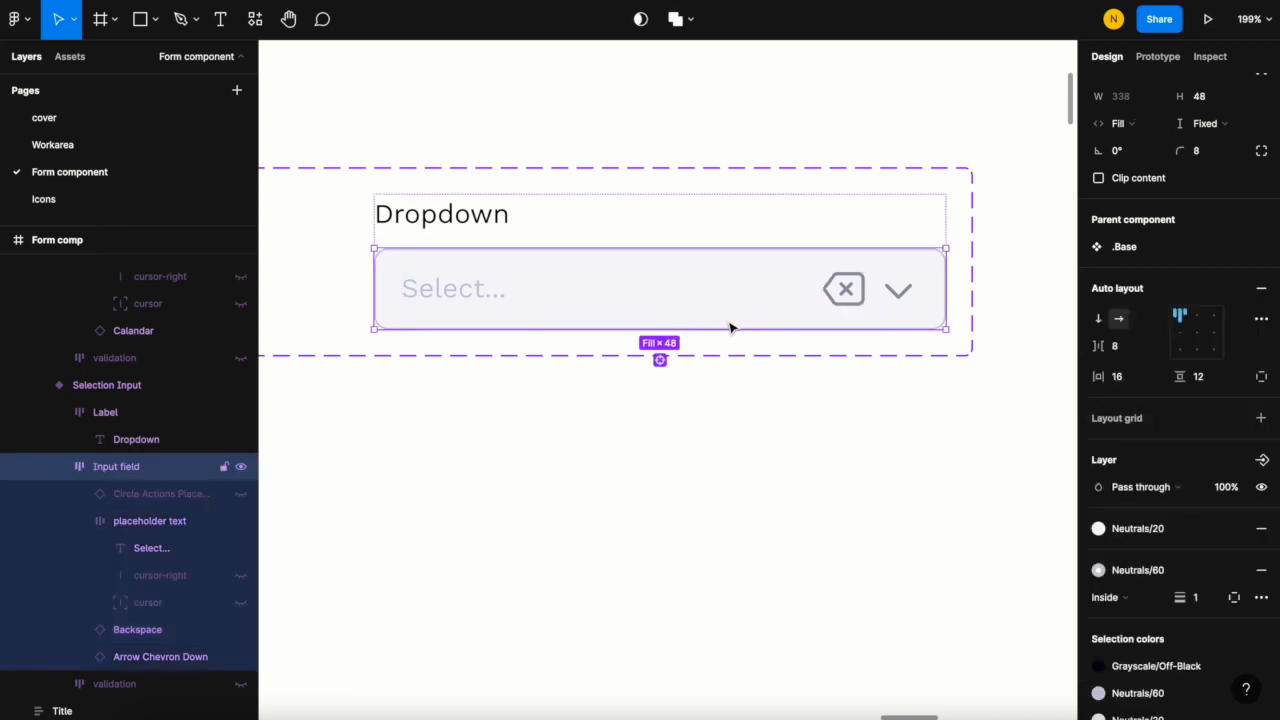
double_click(850, 302)
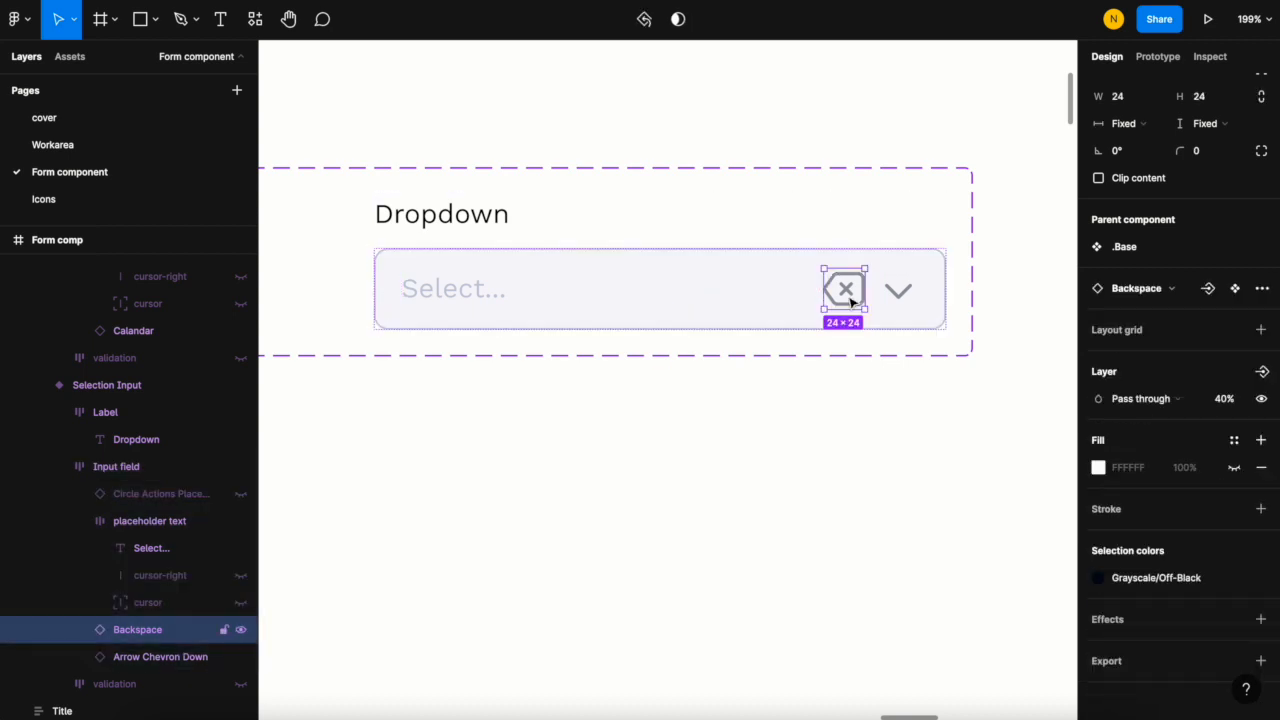
scroll(851, 301, right, 2)
scroll(848, 300, down, 2)
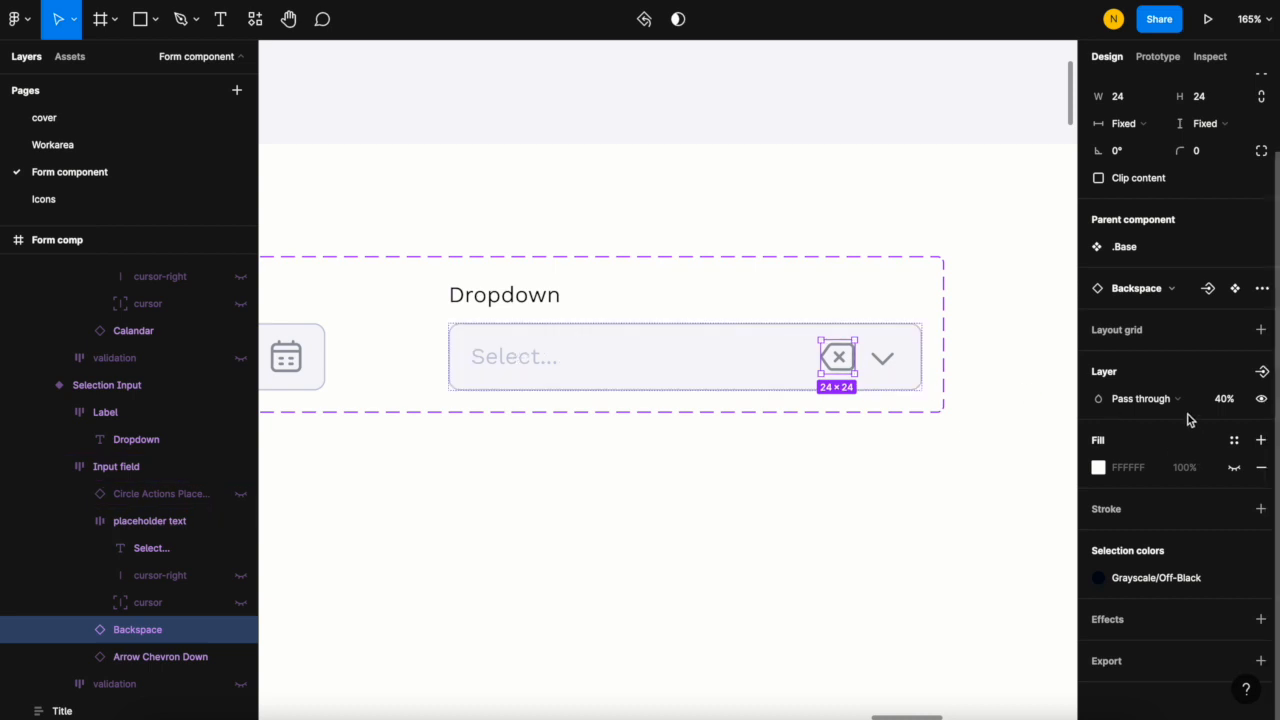
scroll(837, 357, up, 3)
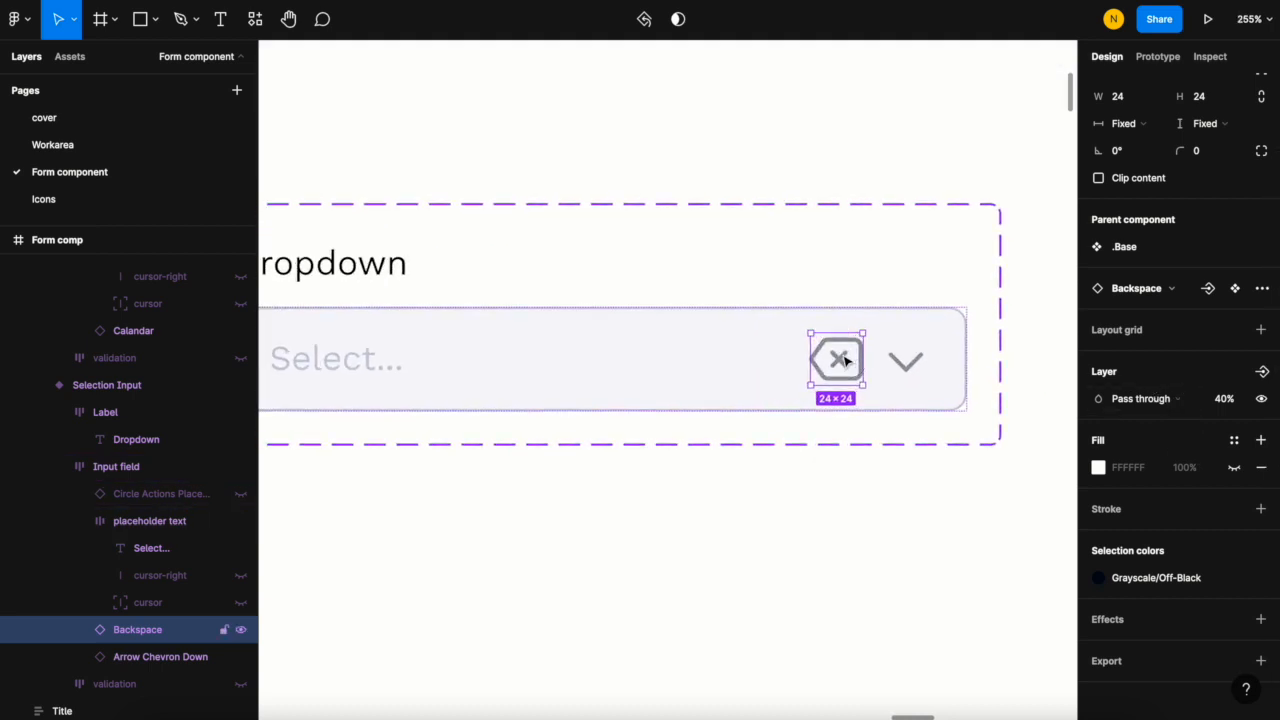
click(1262, 373)
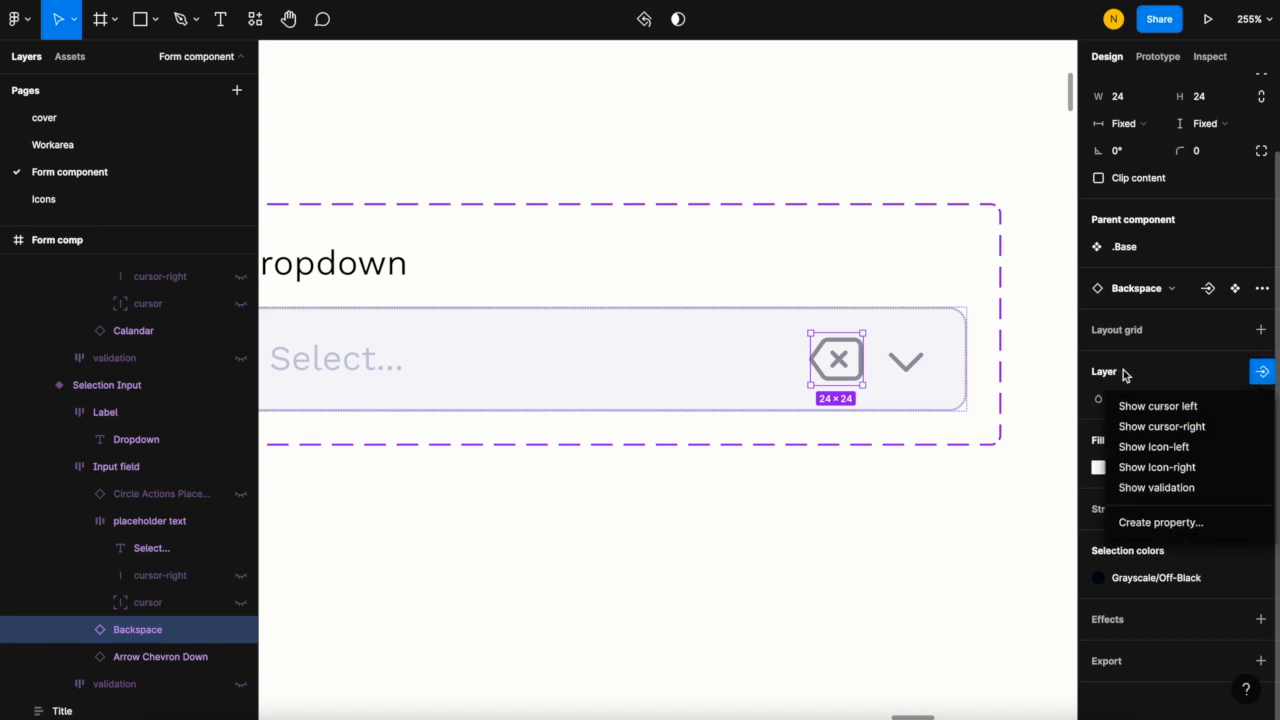
click(1138, 474)
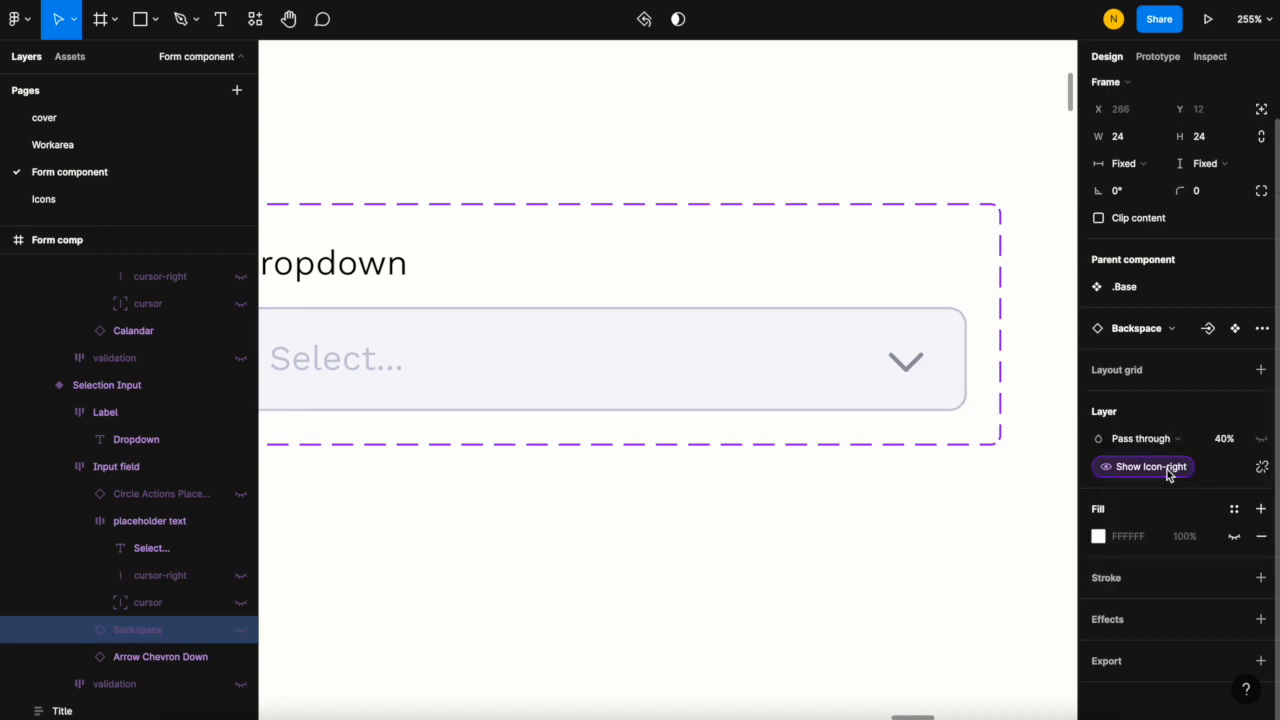
- Place an instance of the Selection Input variant on the empty canvas above the Form comp frame
click(891, 437)
scroll(891, 437, down, 5)
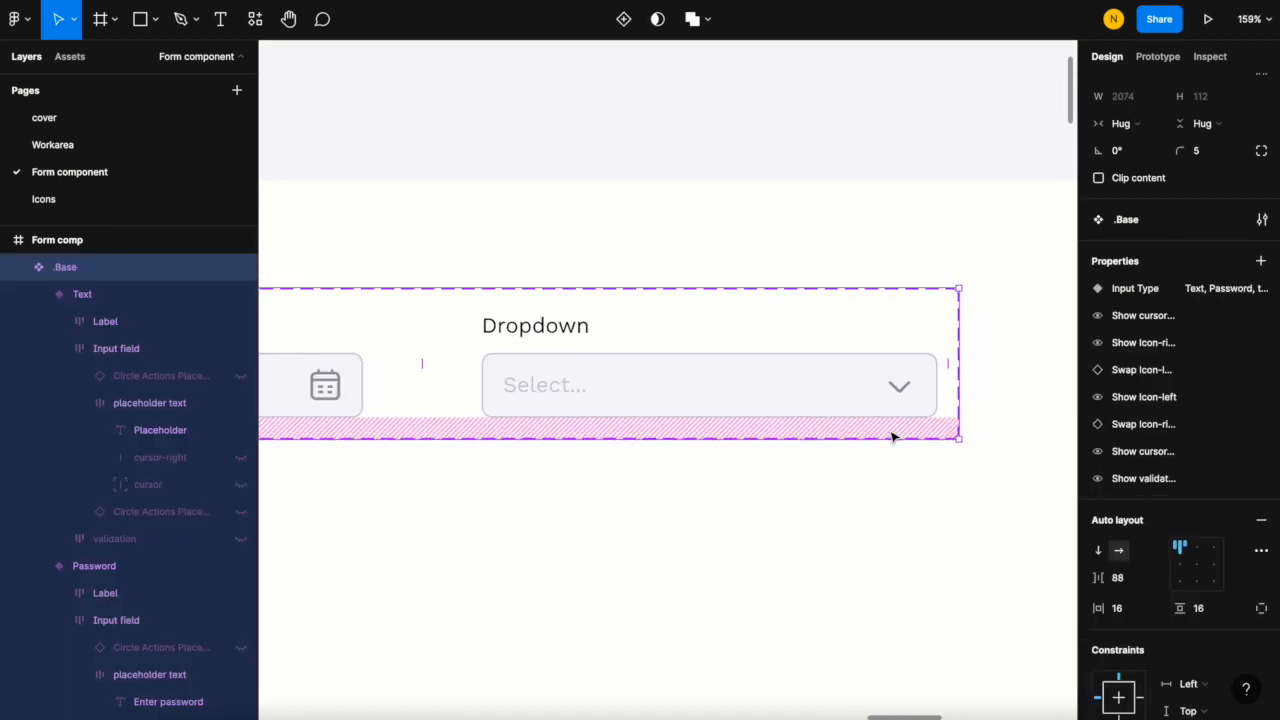
scroll(754, 420, down, 4)
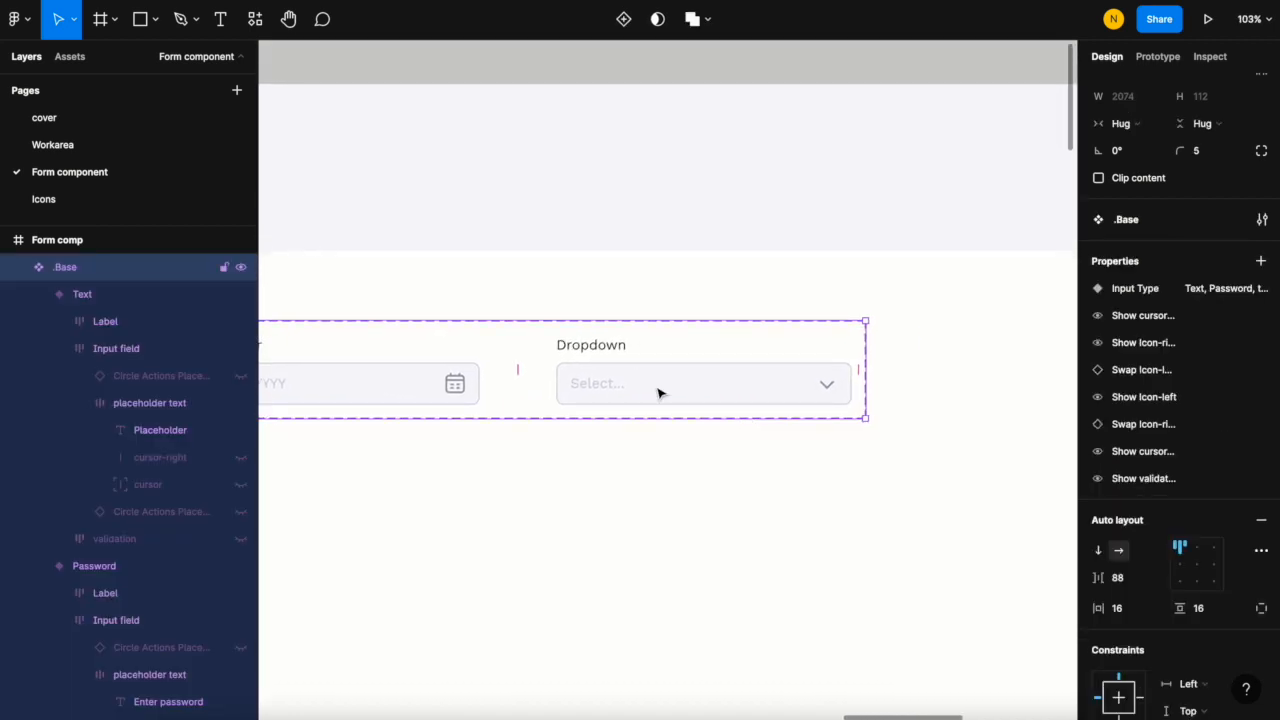
scroll(652, 430, up, 2)
click(645, 467)
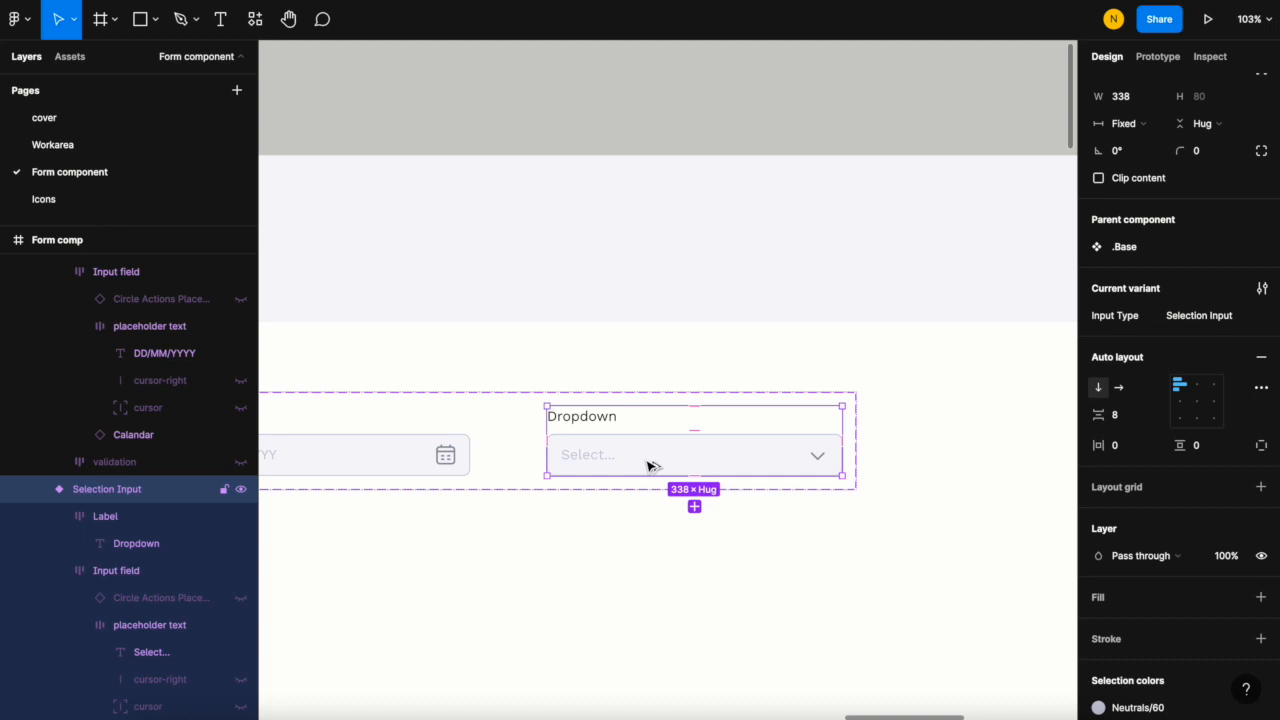
drag(650, 466, 660, 107)
scroll(660, 107, up, 3)
scroll(757, 152, up, 5)
- Test the Show Icon-right property on the Dropdown instance by switching it on and off, leaving it off
click(1182, 300)
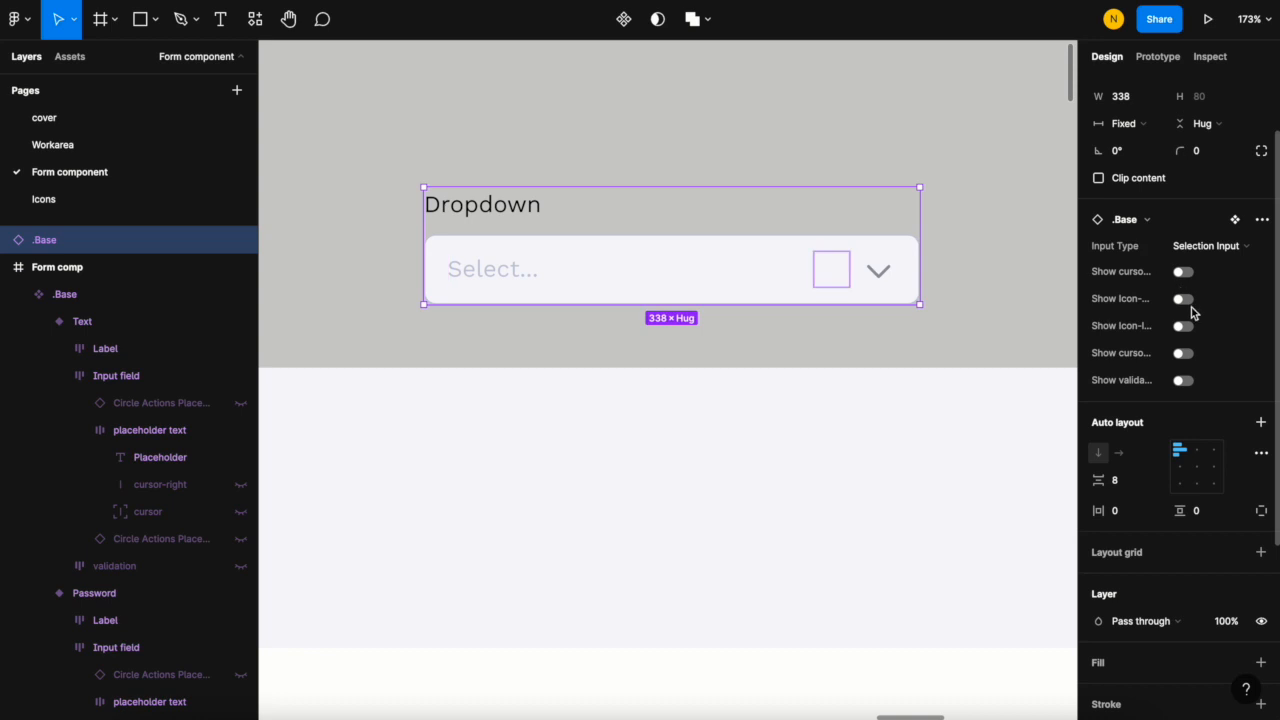
click(1183, 300)
click(1186, 301)
click(1184, 300)
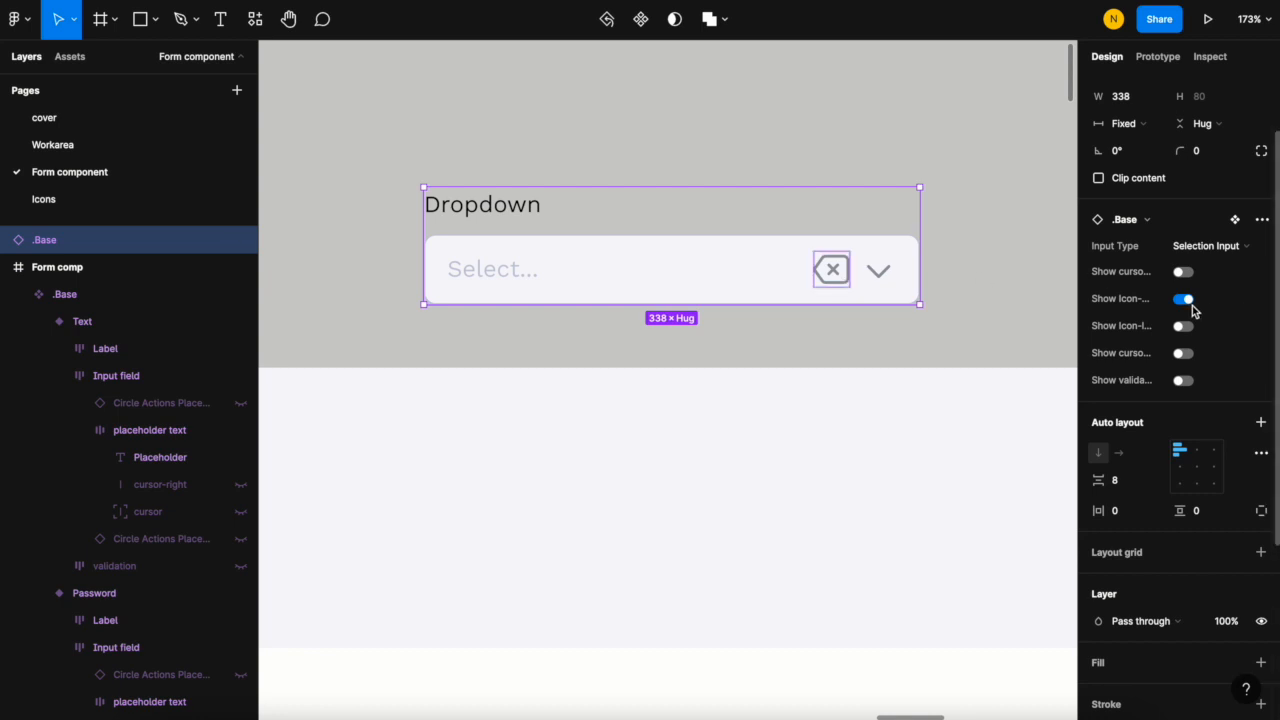
click(1184, 300)
click(997, 306)
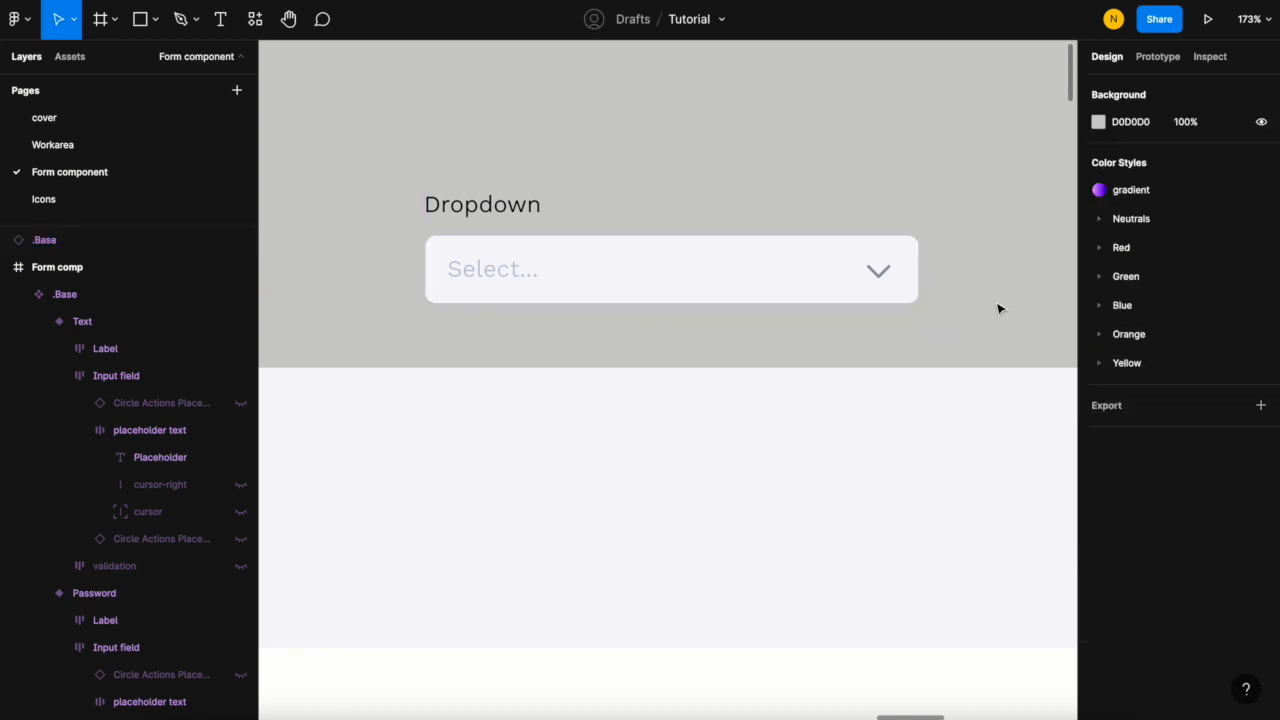
- Review the input types and interactive states listed on the TO-DO note
scroll(997, 306, down, 3)
scroll(997, 308, down, 5)
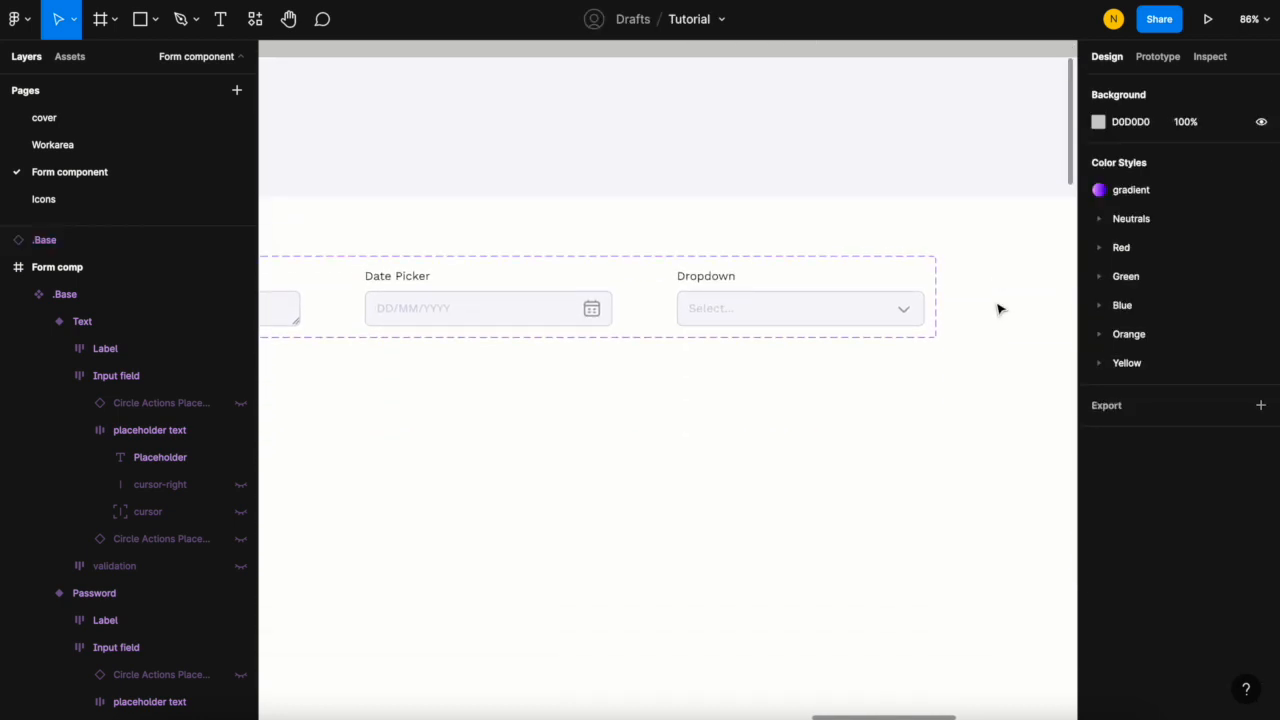
scroll(997, 306, down, 1)
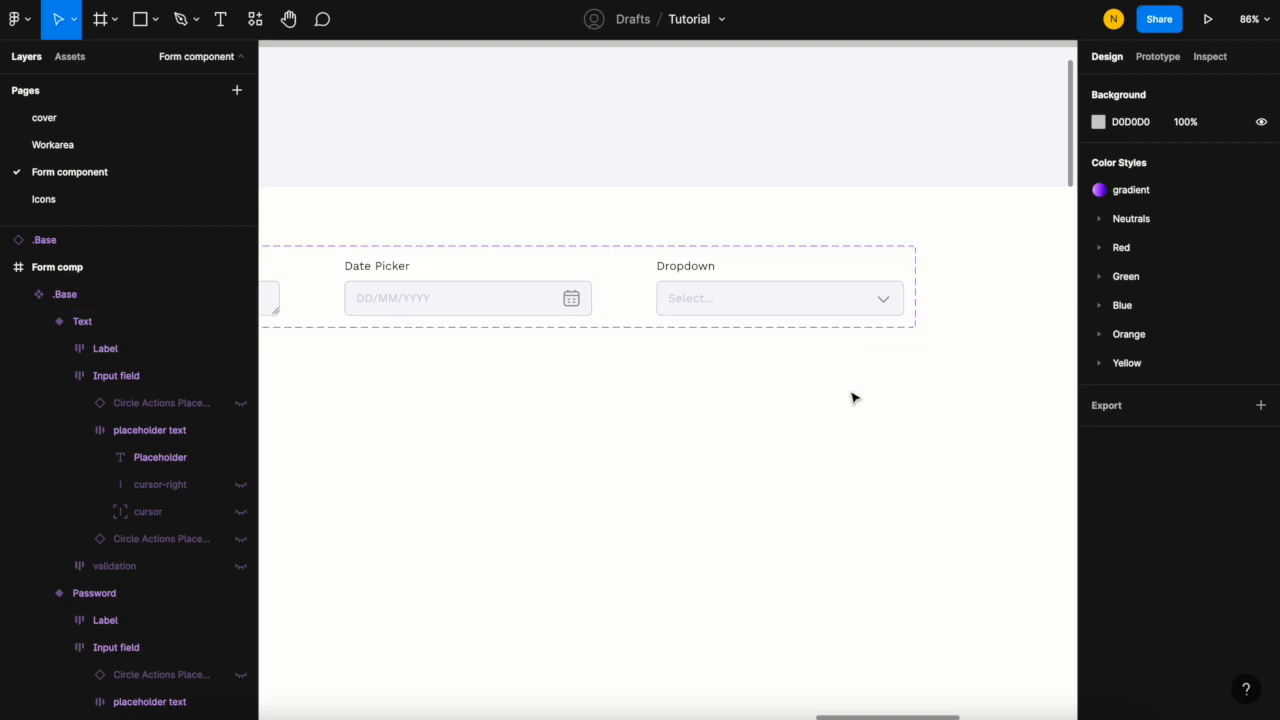
scroll(852, 398, down, 5)
scroll(852, 398, up, 3)
scroll(852, 398, left, 5)
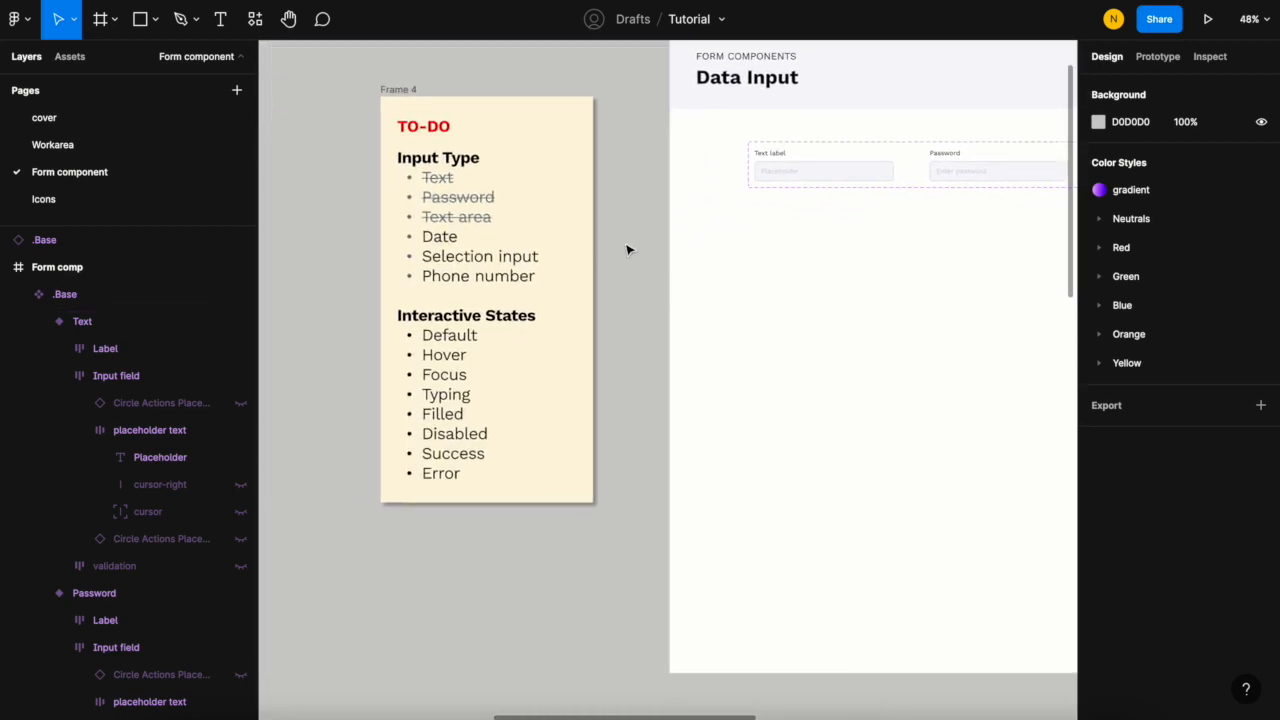
scroll(627, 249, up, 3)
scroll(623, 249, left, 3)
scroll(498, 283, up, 3)
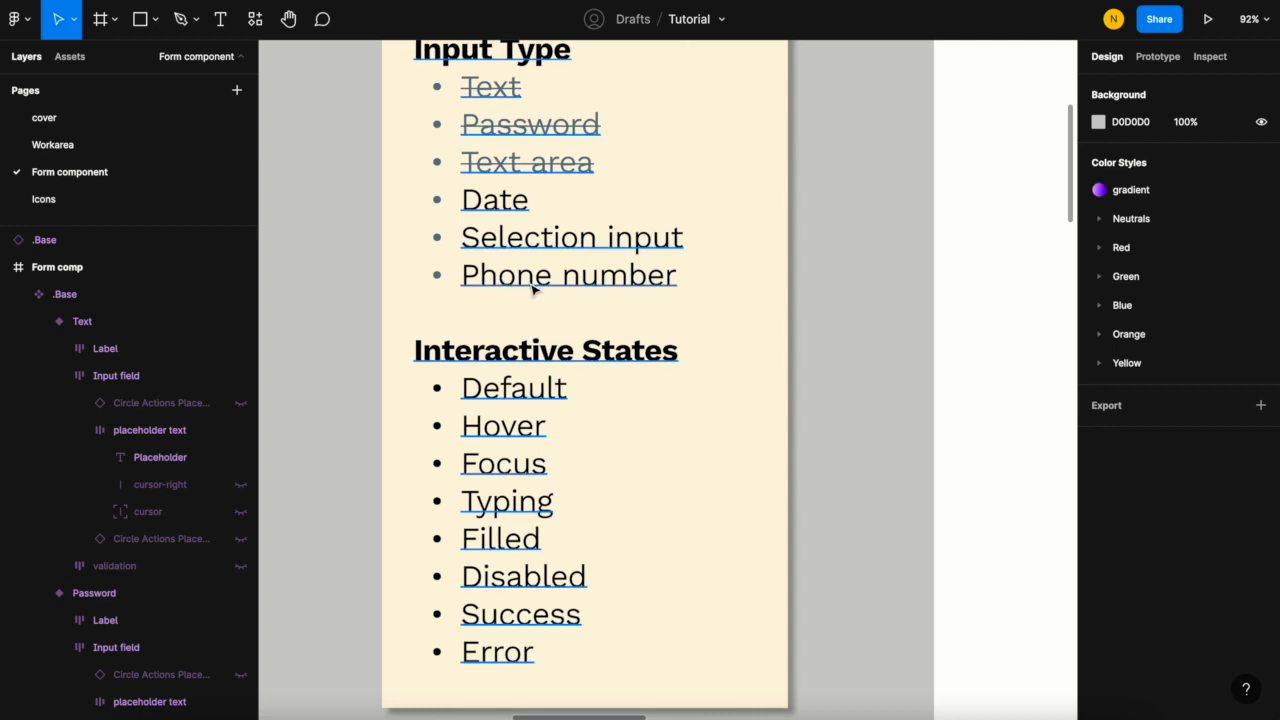
scroll(601, 390, down, 3)
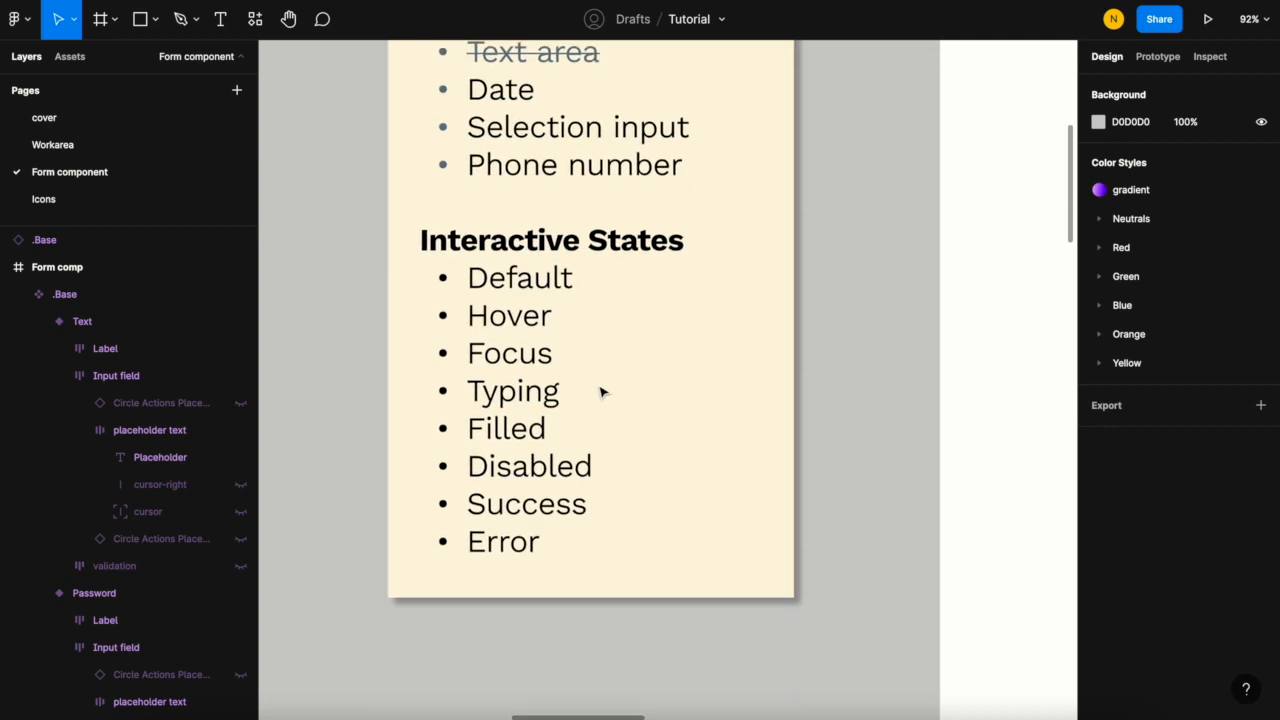
scroll(600, 389, down, 3)
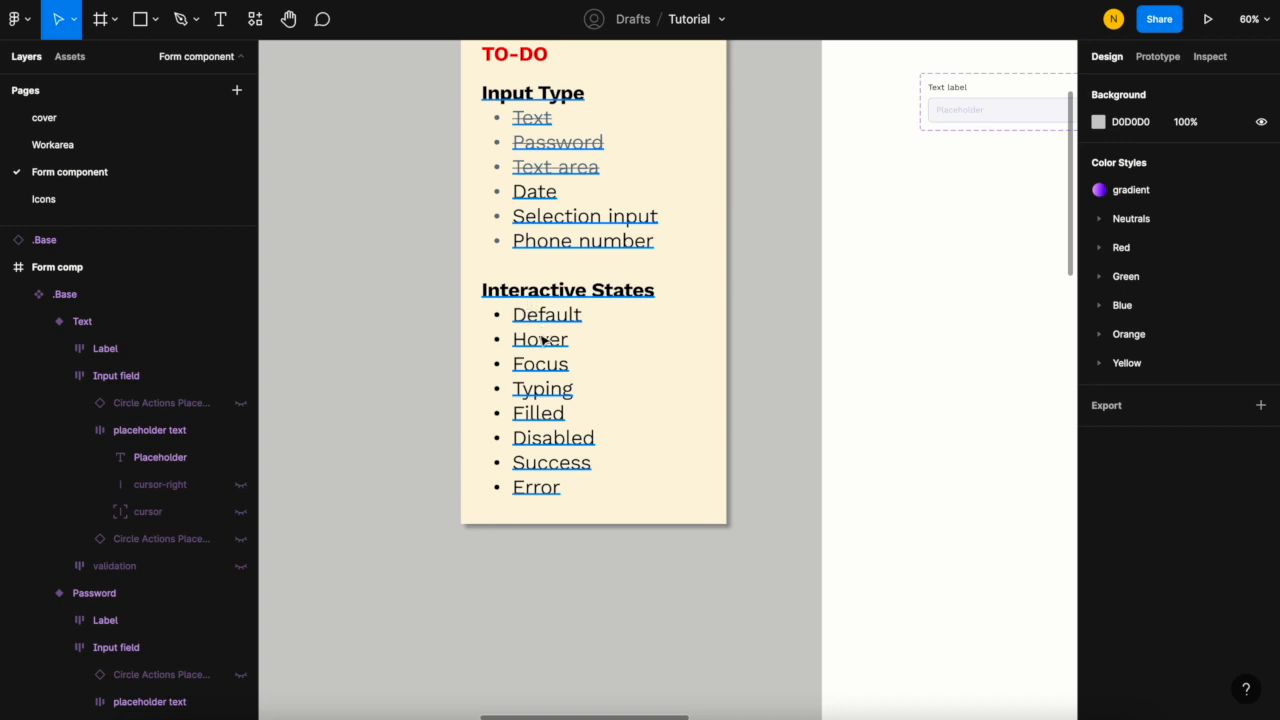
- Look over the row of input variants in the Data Input frame and the Dropdown instance above it
scroll(543, 520, right, 5)
scroll(543, 520, up, 2)
scroll(543, 520, down, 2)
scroll(545, 450, right, 4)
scroll(546, 400, up, 2)
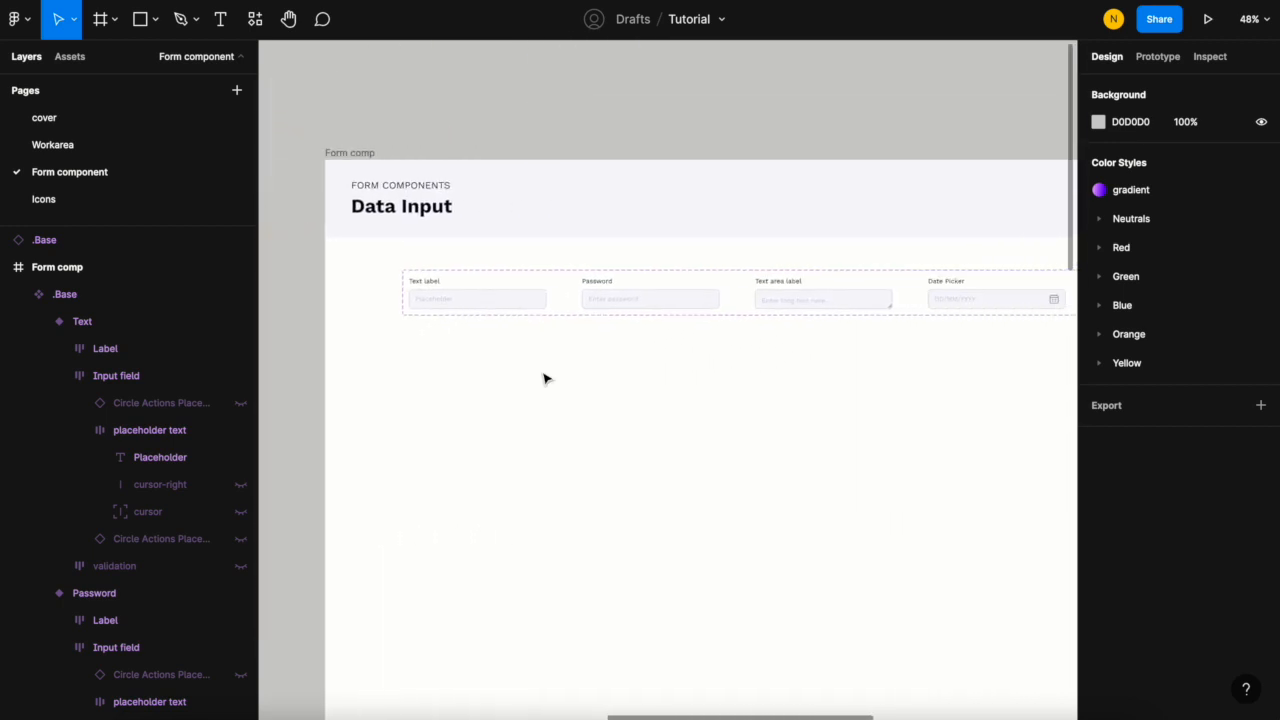
scroll(546, 377, up, 3)
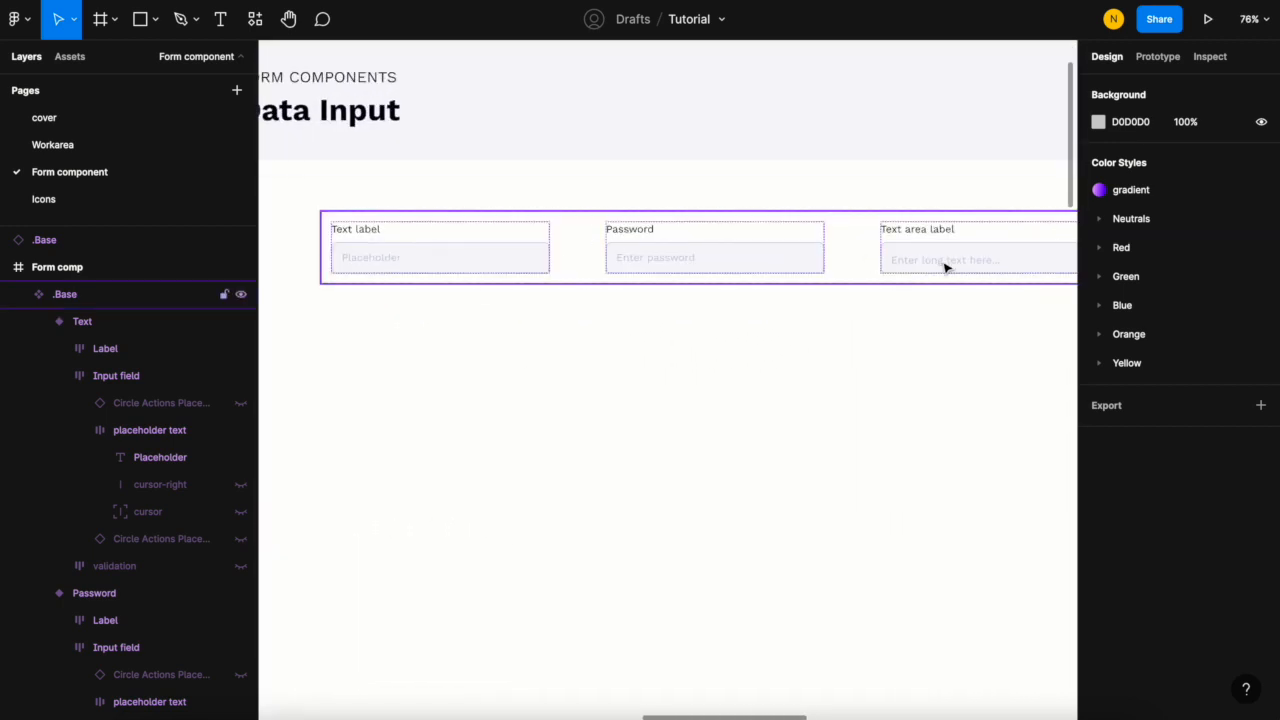
scroll(946, 267, down, 5)
scroll(946, 267, up, 2)
scroll(946, 267, right, 3)
scroll(946, 267, up, 1)
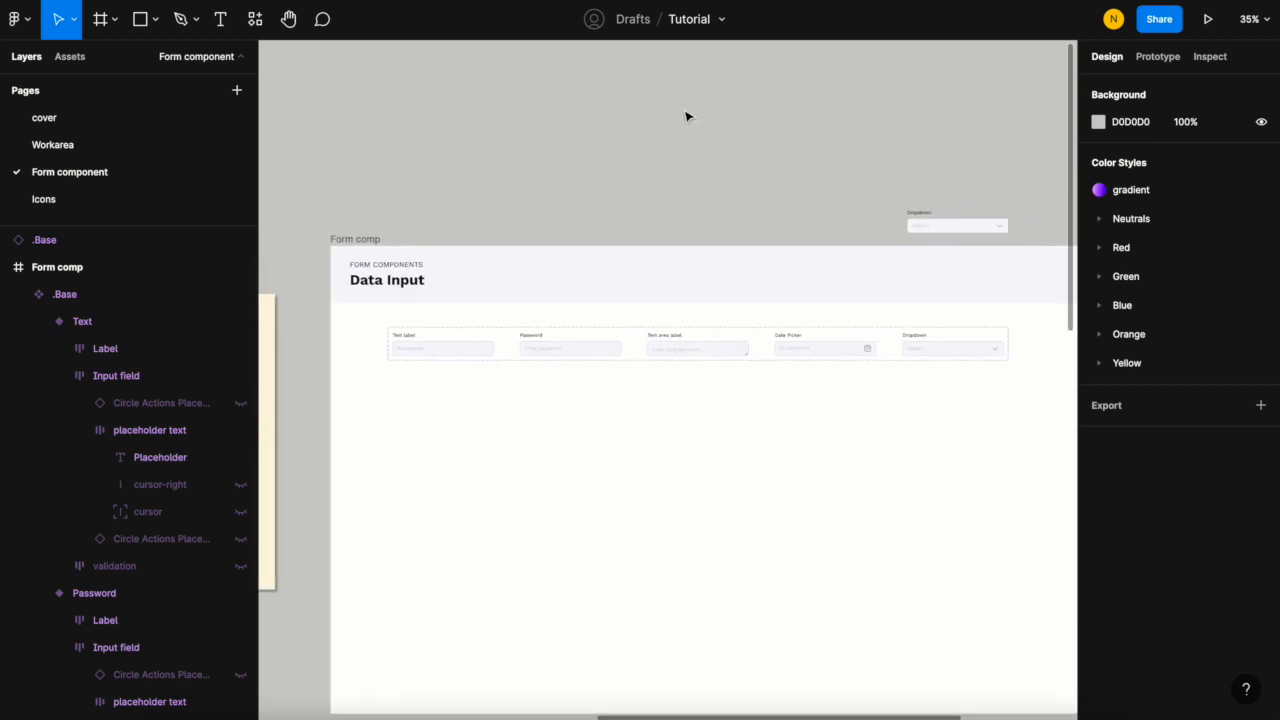